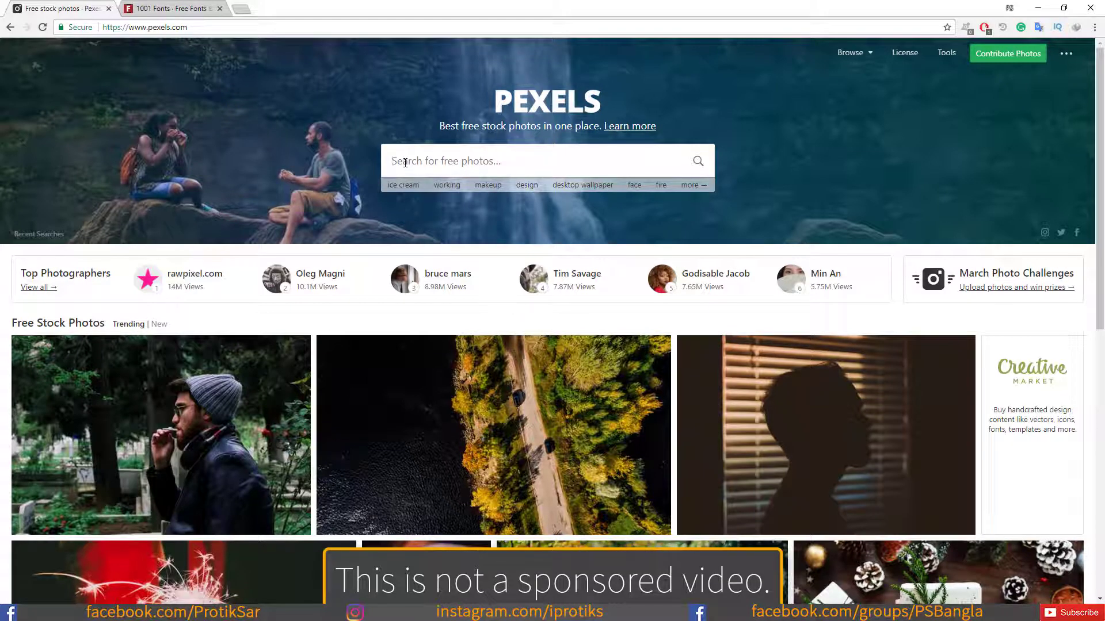
Step: Search Pexels for 'Sky' photos
{"action": "type", "text": "Sky"}
{"action": "key", "text": "Return"}
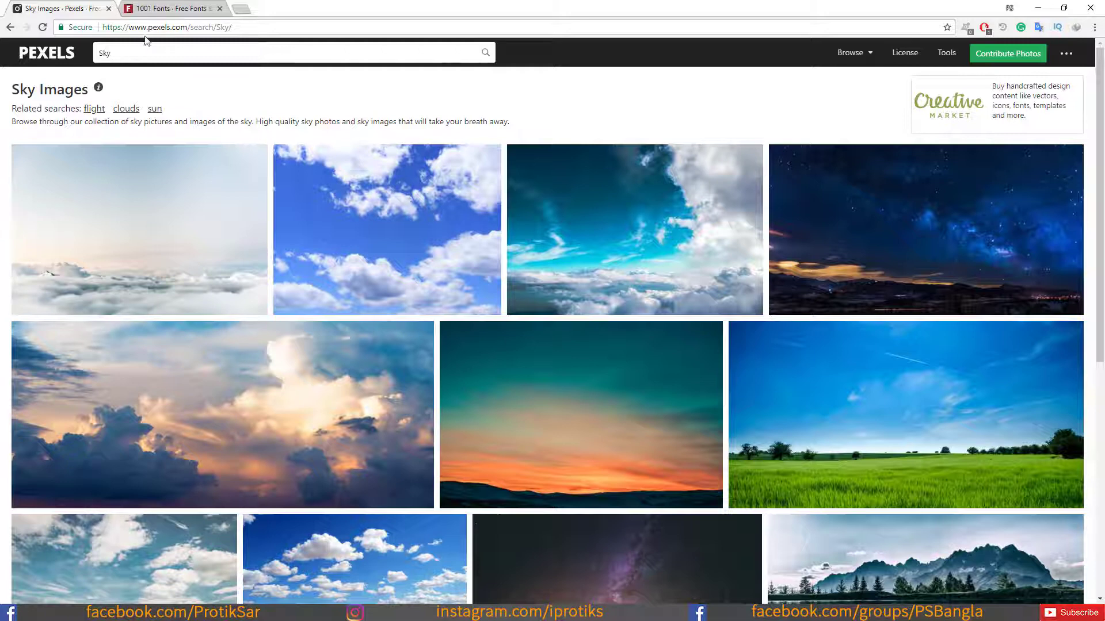
Step: Find the Vampire Calligraphy font on 1001 Fonts, then switch over to Photoshop
{"action": "left_click", "coordinate": [161, 10]}
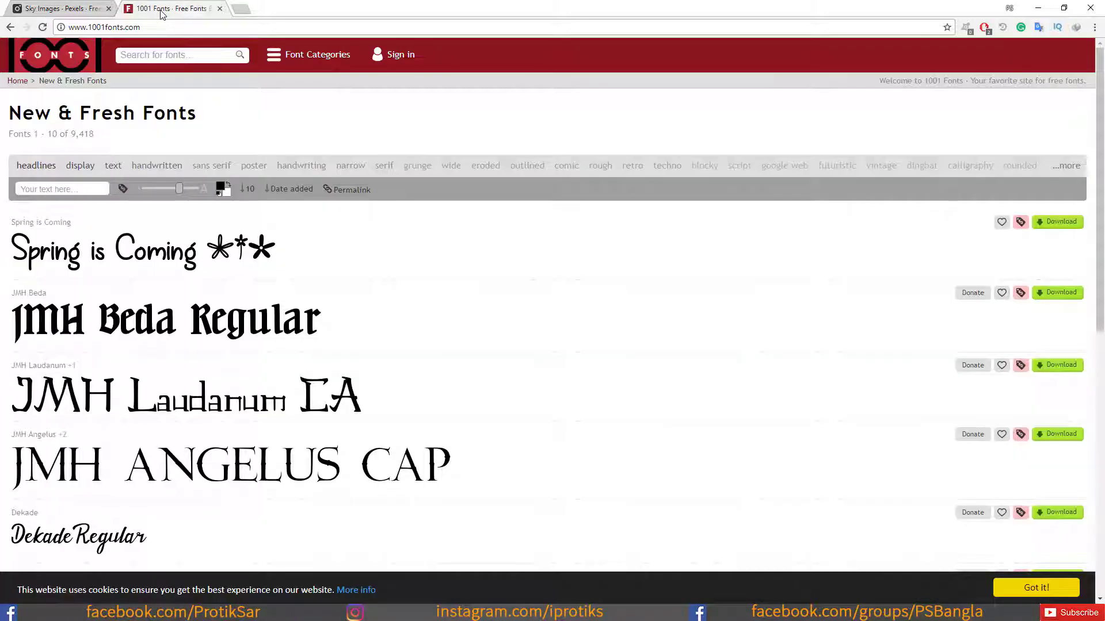
{"action": "left_click", "coordinate": [158, 55]}
{"action": "type", "text": "V"}
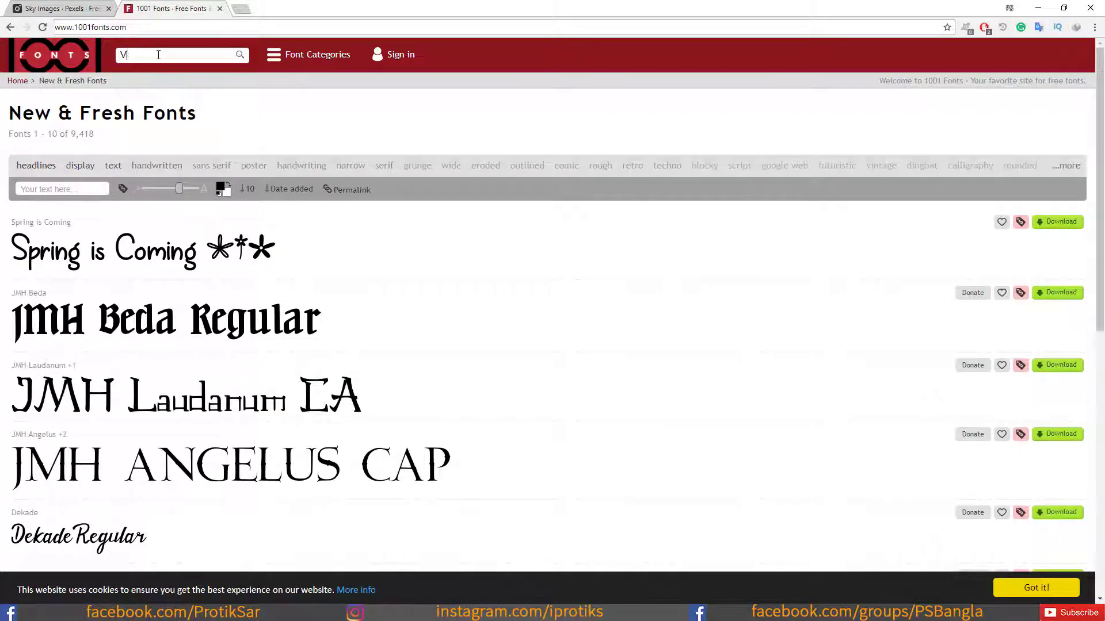
{"action": "type", "text": "ampire Calligraphy"}
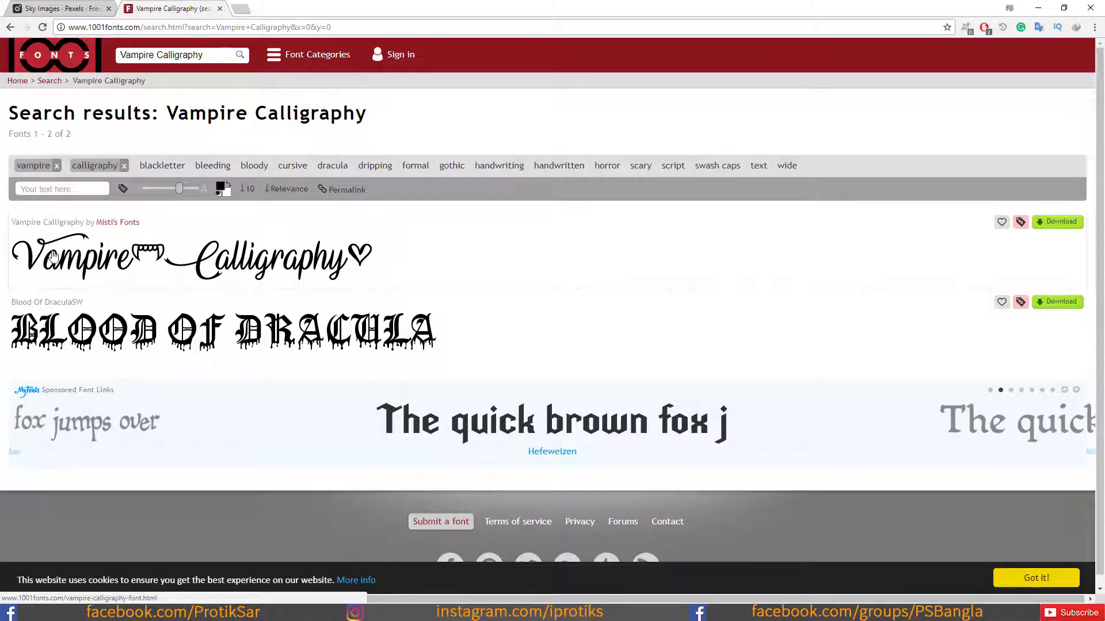
{"action": "left_click", "coordinate": [209, 263]}
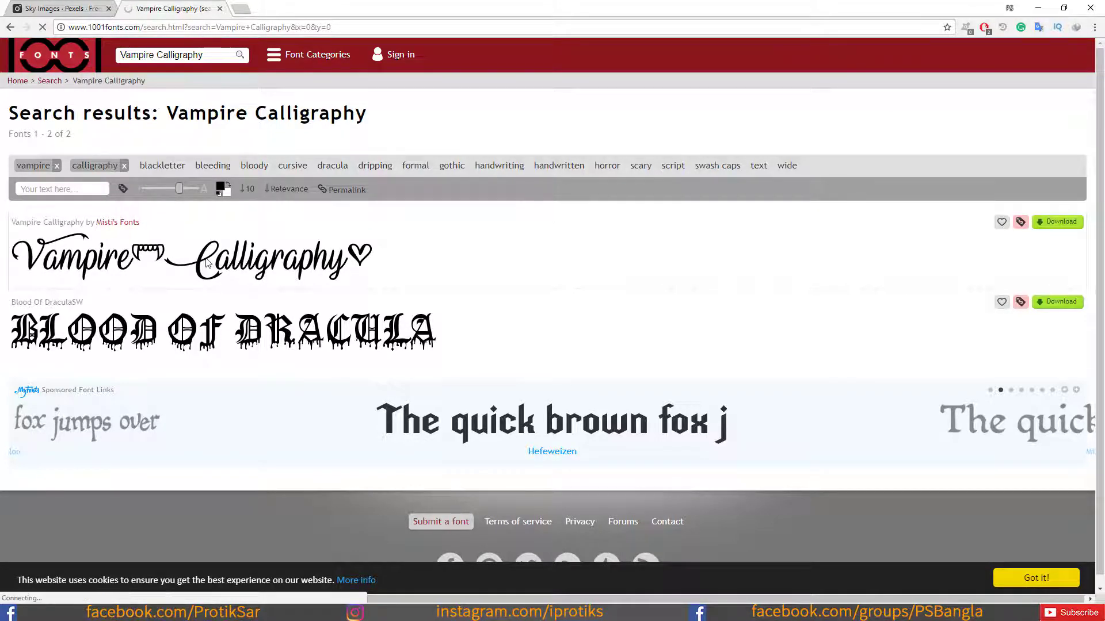
{"action": "key", "text": "ctrl+shift+Tab"}
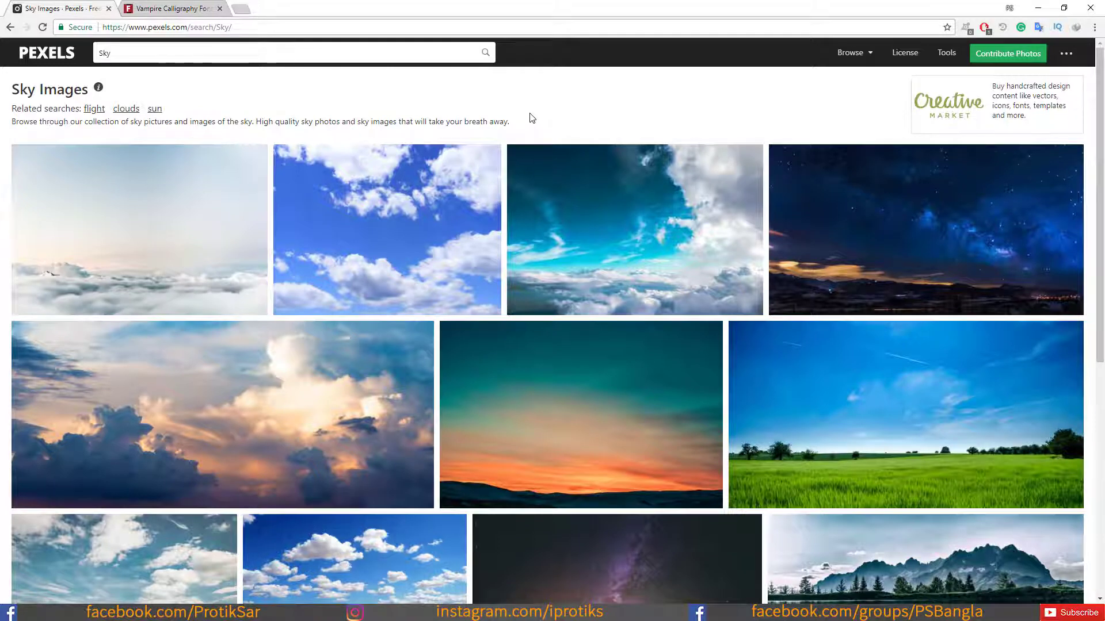
{"action": "key", "text": "alt+Tab"}
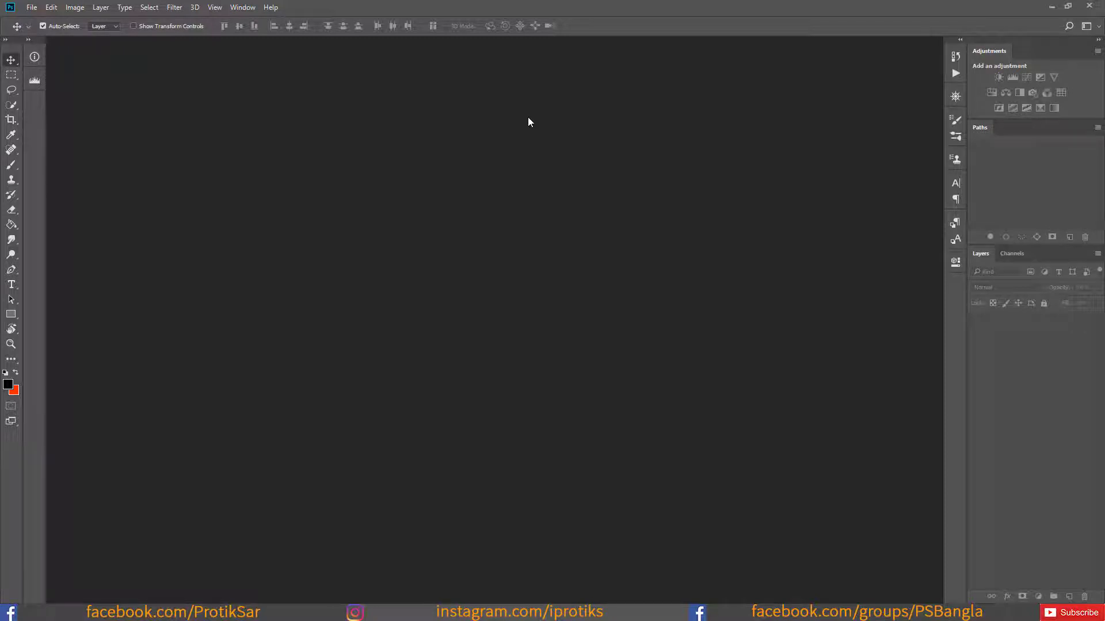
Step: Reset and swap the default colours, then open the sunrise ocean photo
{"action": "left_click", "coordinate": [530, 302]}
{"action": "key", "text": "d"}
{"action": "key", "text": "x"}
{"action": "left_click", "coordinate": [32, 8]}
{"action": "left_click", "coordinate": [43, 30]}
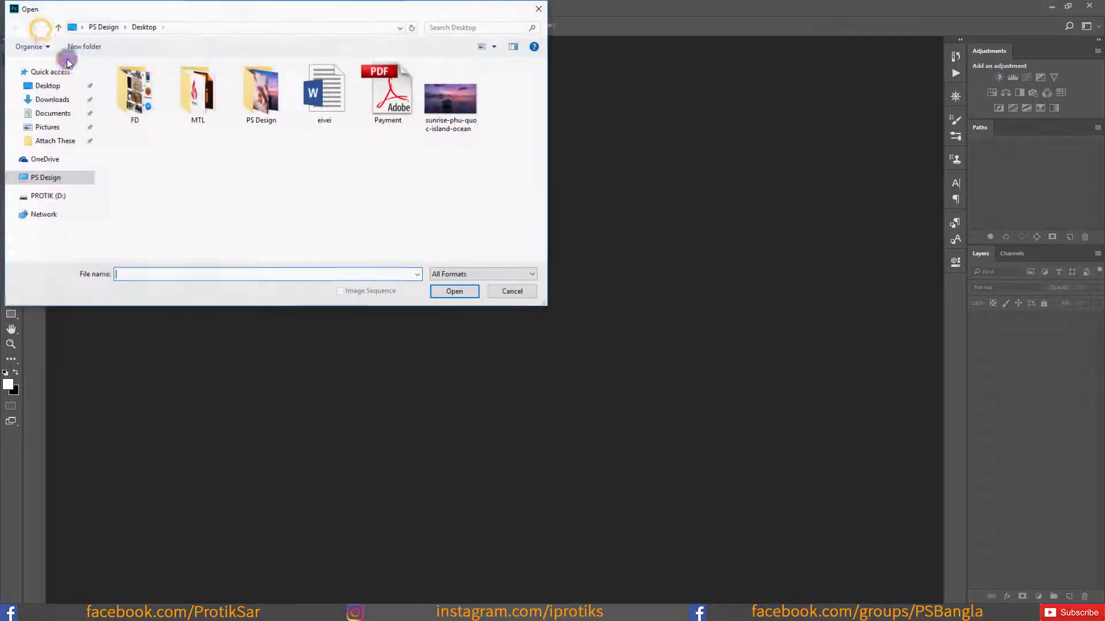
{"action": "left_click", "coordinate": [449, 101]}
{"action": "left_click", "coordinate": [455, 291]}
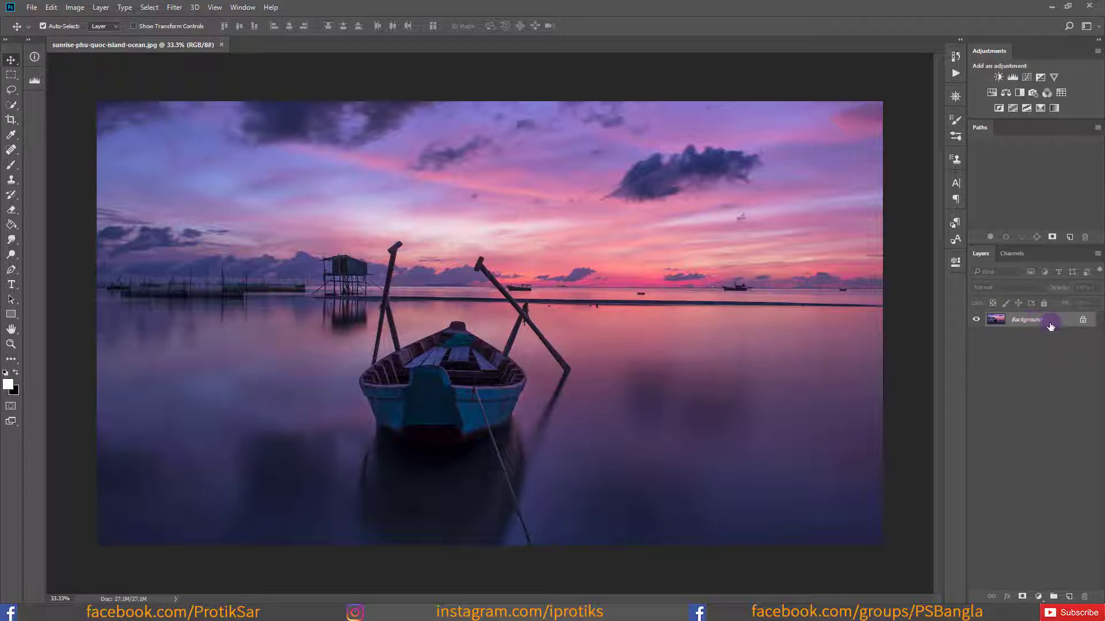
Step: Duplicate the Background layer and name the copy 'Paint'
{"action": "left_click_drag", "start_coordinate": [1050, 324], "coordinate": [1069, 595]}
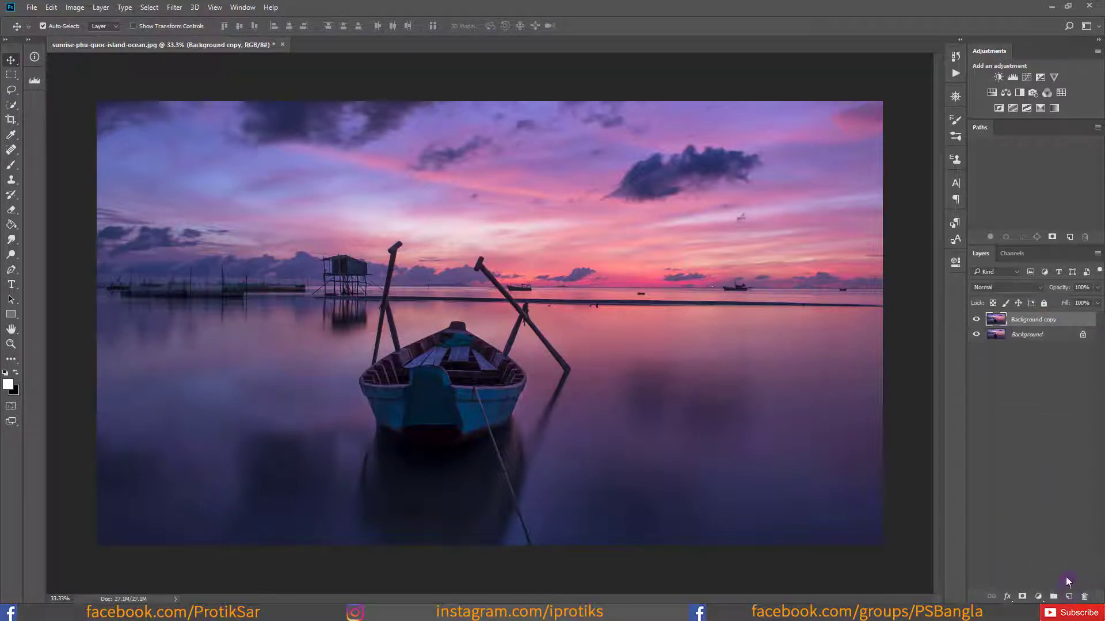
{"action": "double_click", "coordinate": [1032, 321]}
{"action": "type", "text": "Pi"}
{"action": "key", "text": "Return"}
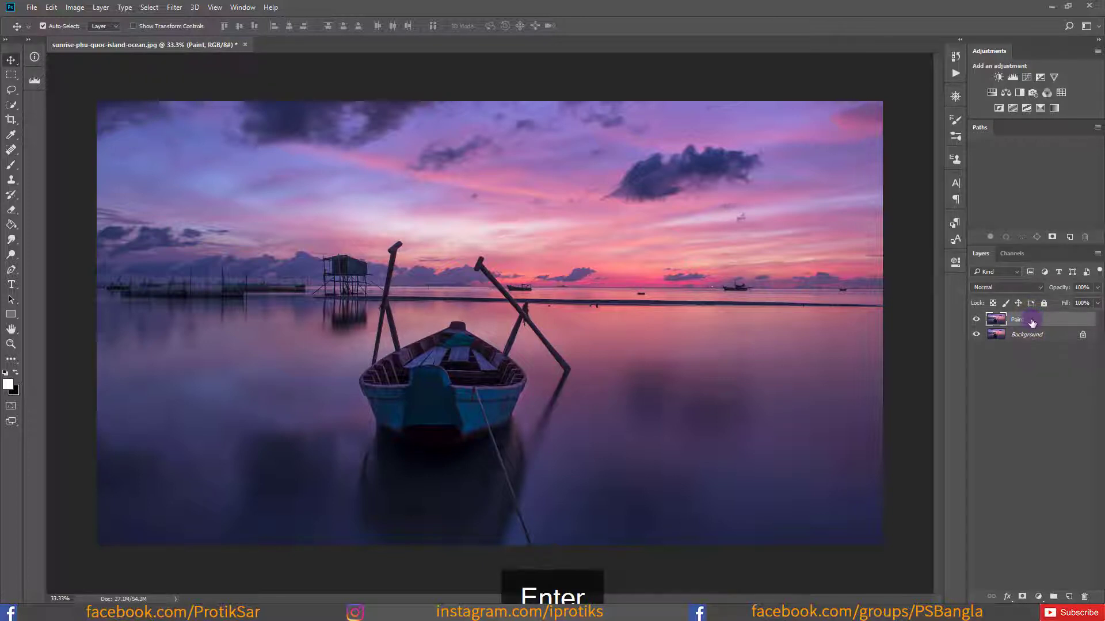
{"action": "left_click", "coordinate": [11, 284]}
Step: Set the type font to Vampire Calligraphy at 800 pt
{"action": "left_click", "coordinate": [112, 25]}
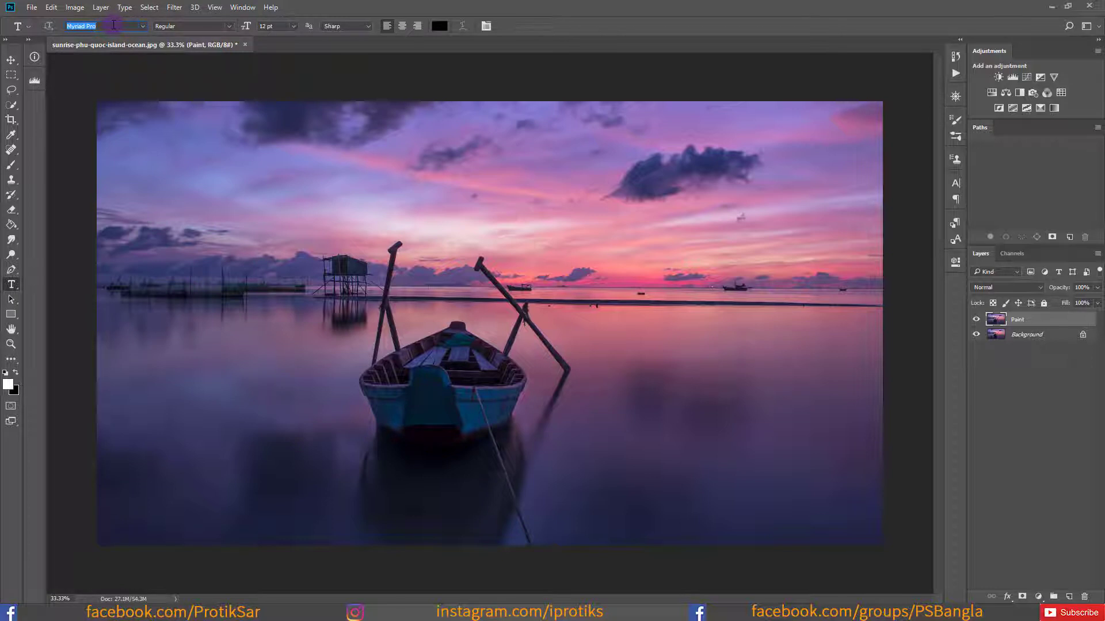
{"action": "type", "text": "Vam"}
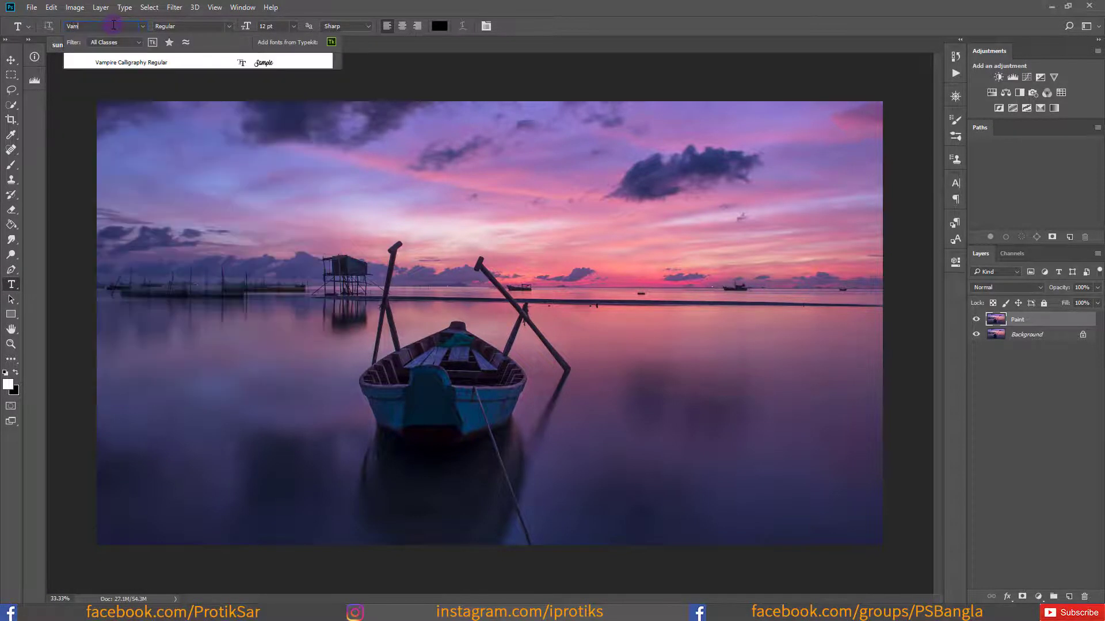
{"action": "left_click", "coordinate": [124, 61]}
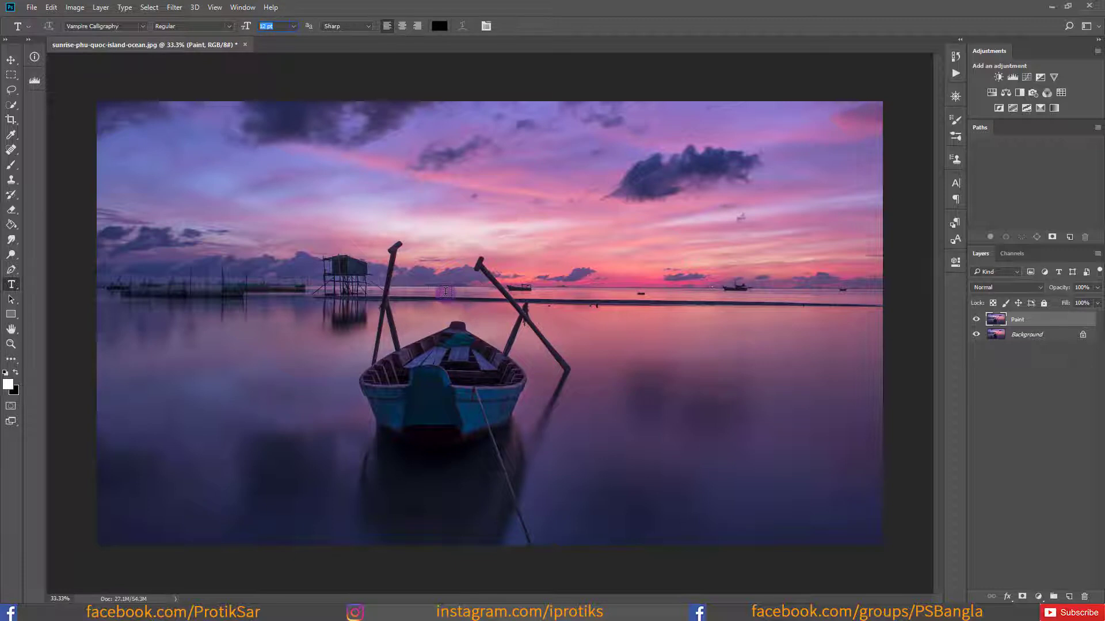
{"action": "key", "text": "Return"}
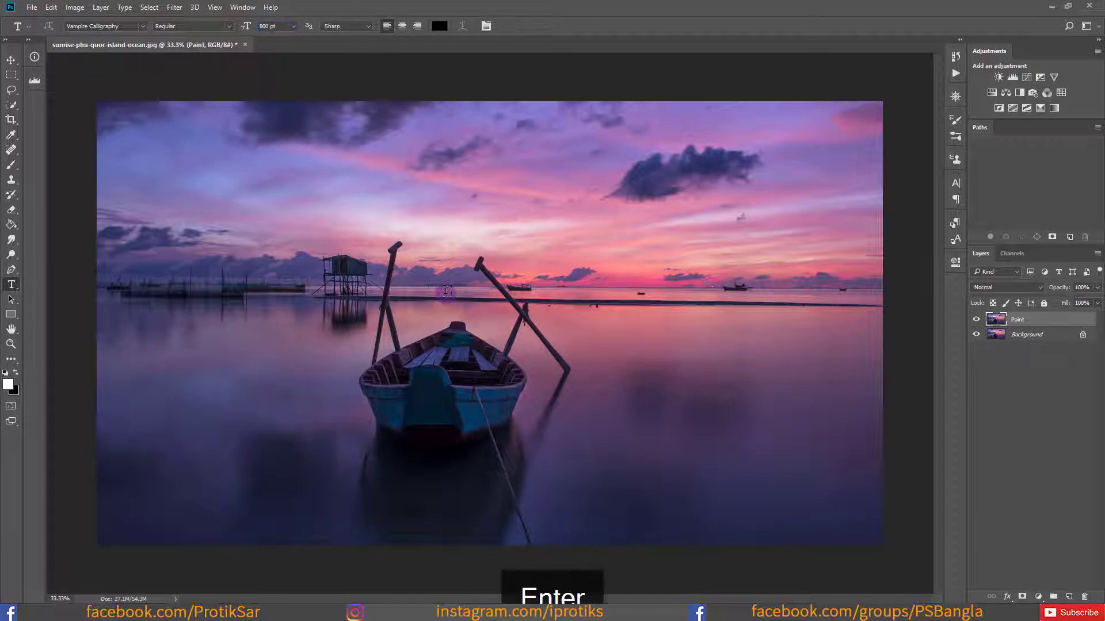
Step: Type the word 'Paint' across the upper right of the photo
{"action": "left_click", "coordinate": [516, 210]}
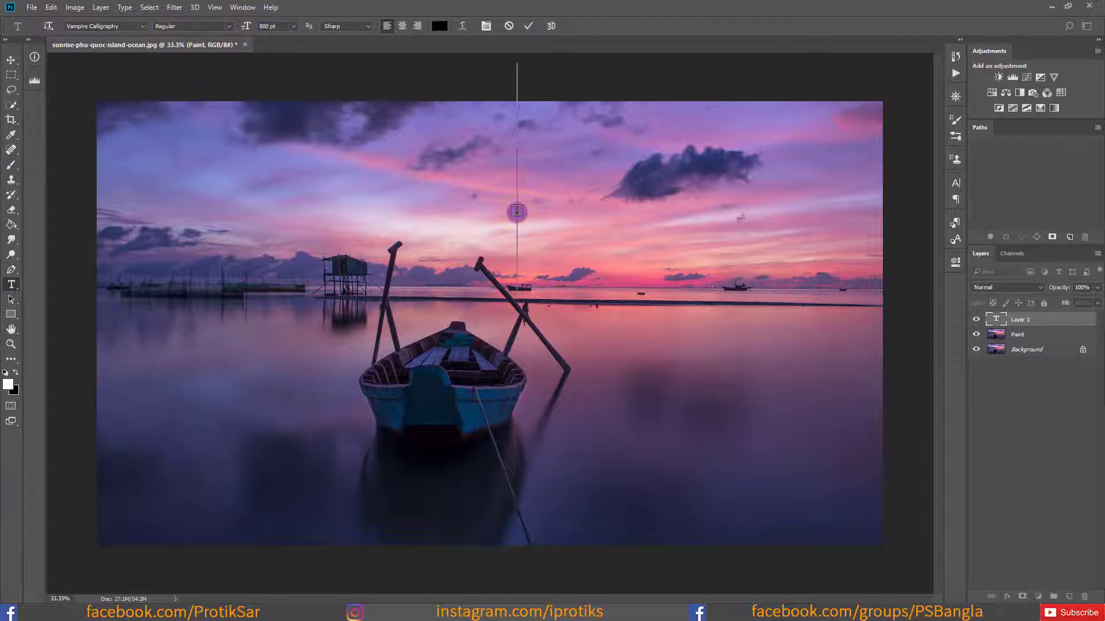
{"action": "type", "text": "Paint"}
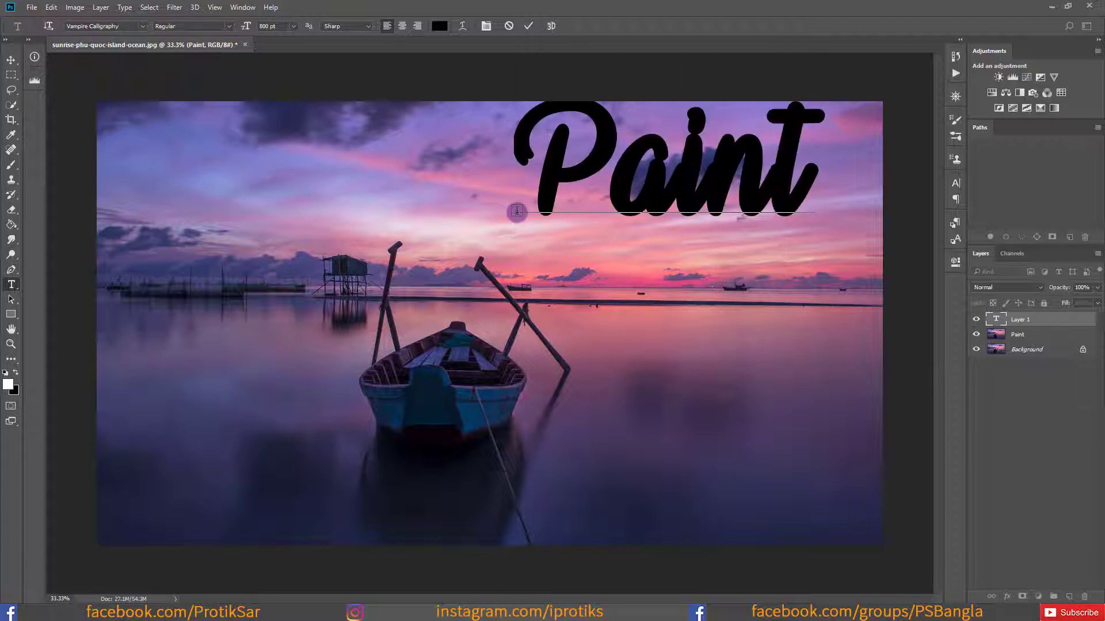
{"action": "left_click", "coordinate": [529, 25]}
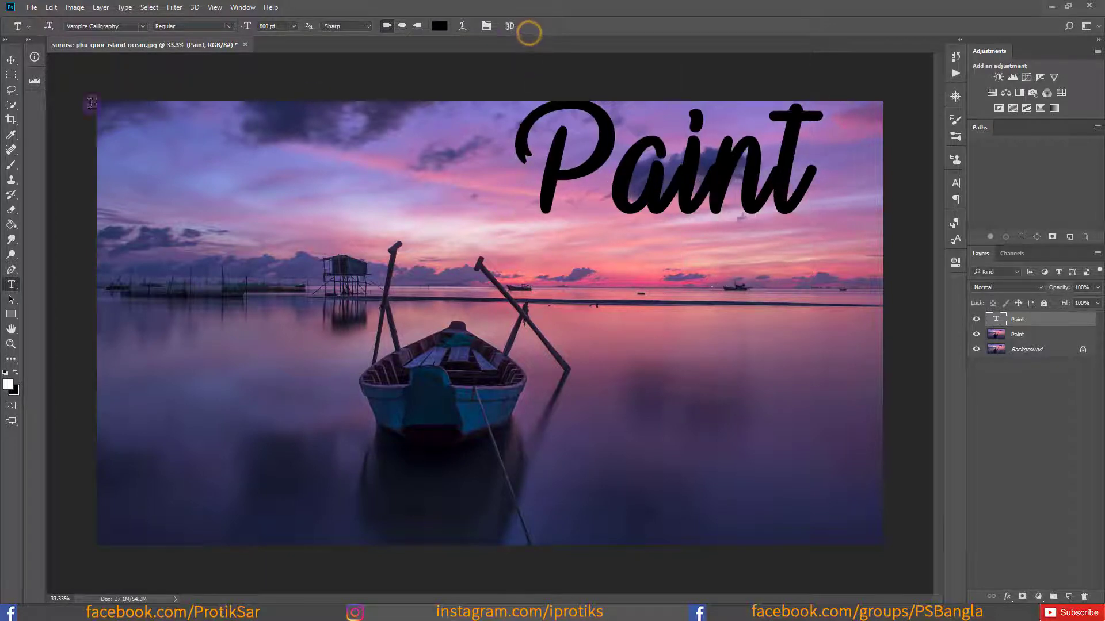
Step: Move the Paint lettering down-left over the horizon and load its outline as a selection
{"action": "left_click", "coordinate": [12, 60]}
{"action": "left_click_drag", "start_coordinate": [686, 207], "coordinate": [685, 247]}
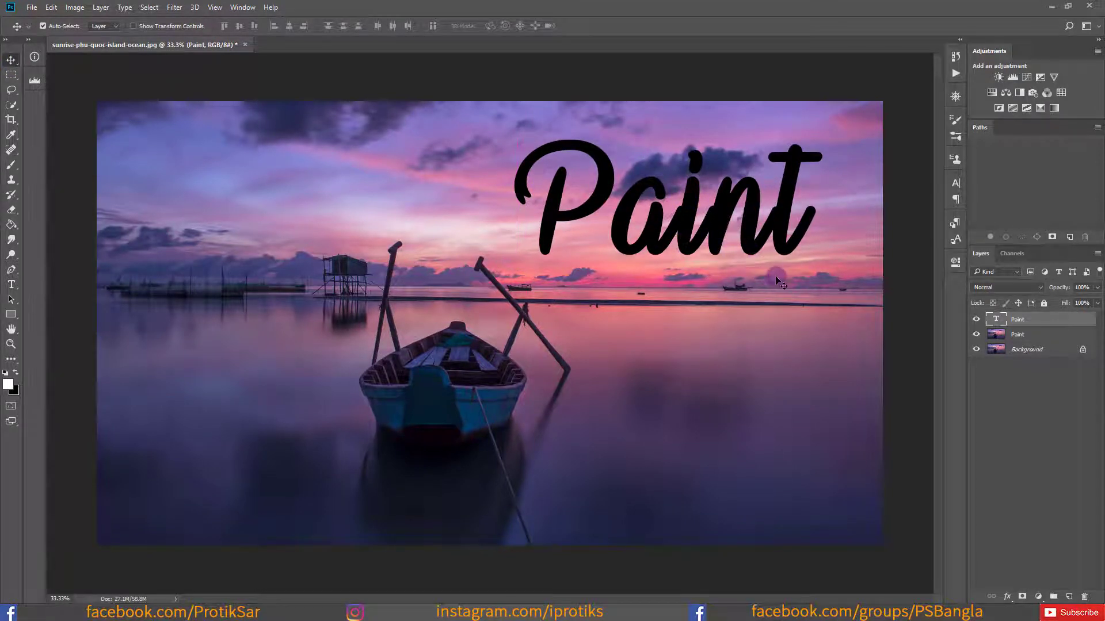
{"action": "left_click_drag", "start_coordinate": [685, 246], "coordinate": [677, 258]}
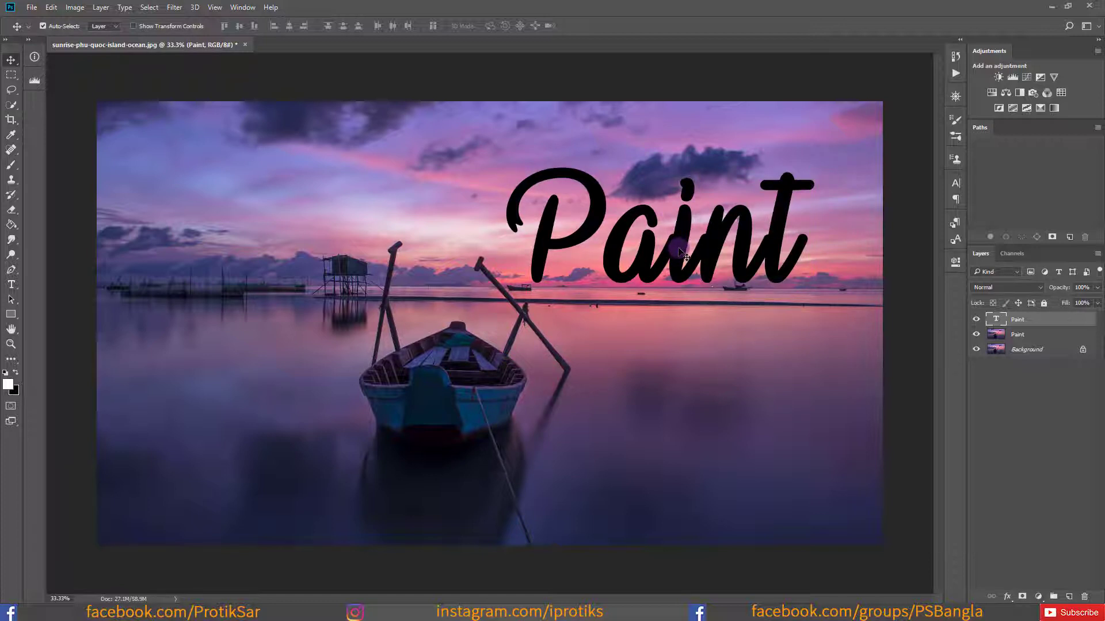
{"action": "key", "text": "ctrl"}
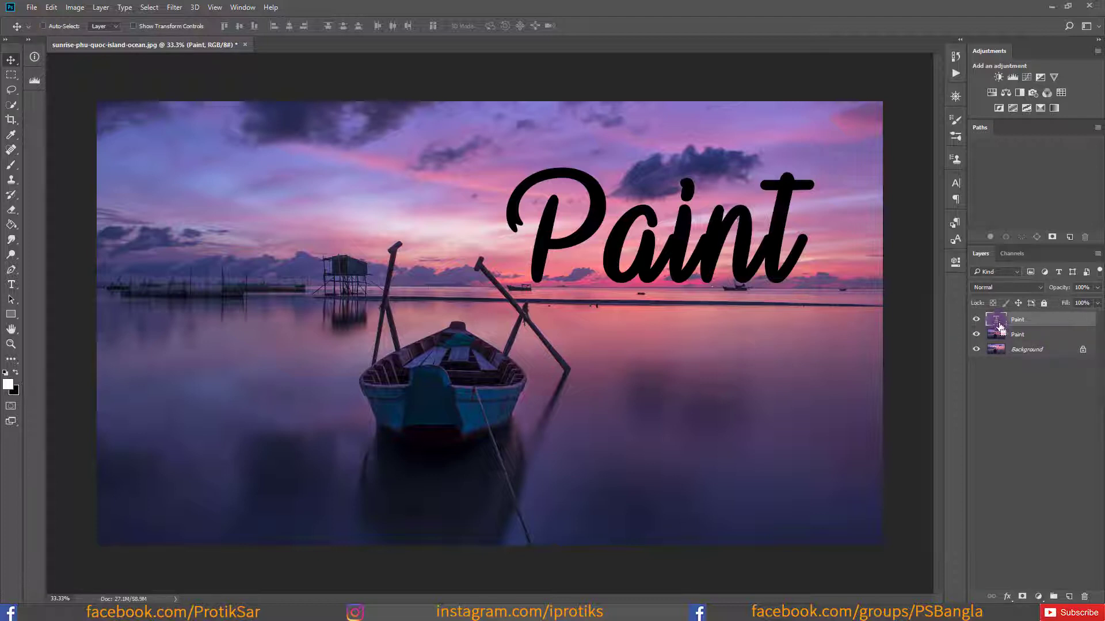
{"action": "left_click", "coordinate": [996, 325], "text": "ctrl"}
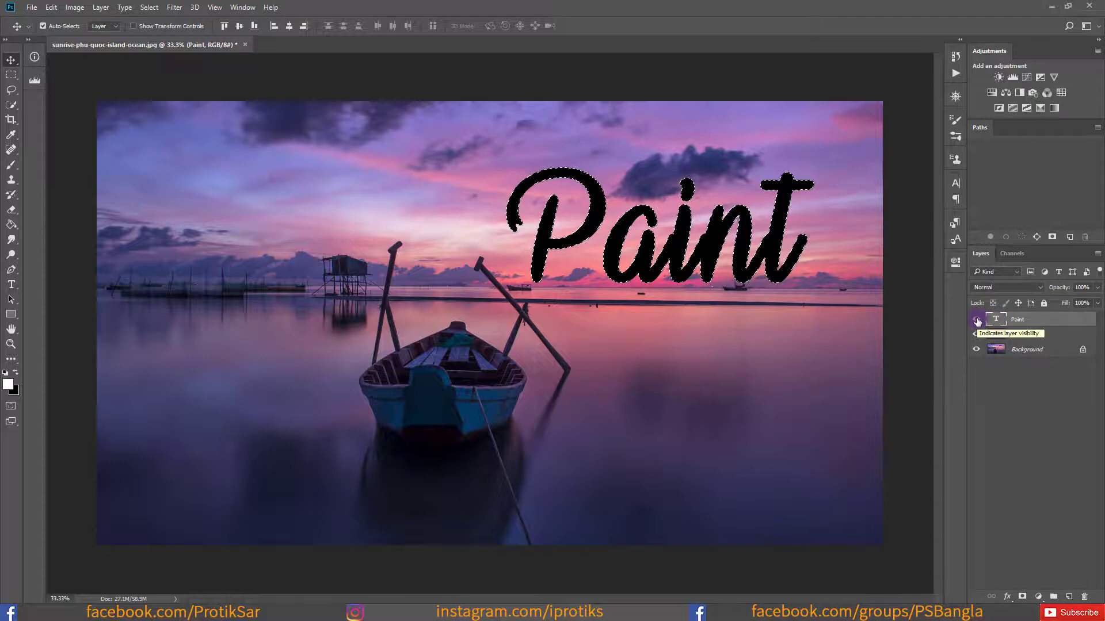
Step: Hide the text layer and mask the Paint photo layer to the lettering selection
{"action": "left_click", "coordinate": [976, 320]}
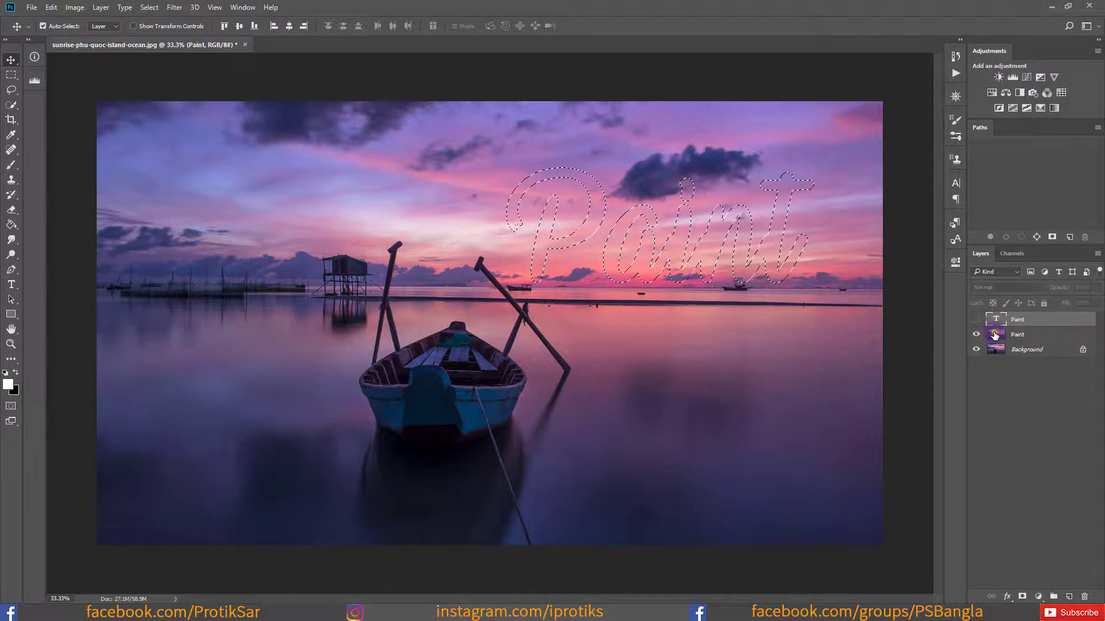
{"action": "left_click", "coordinate": [995, 335]}
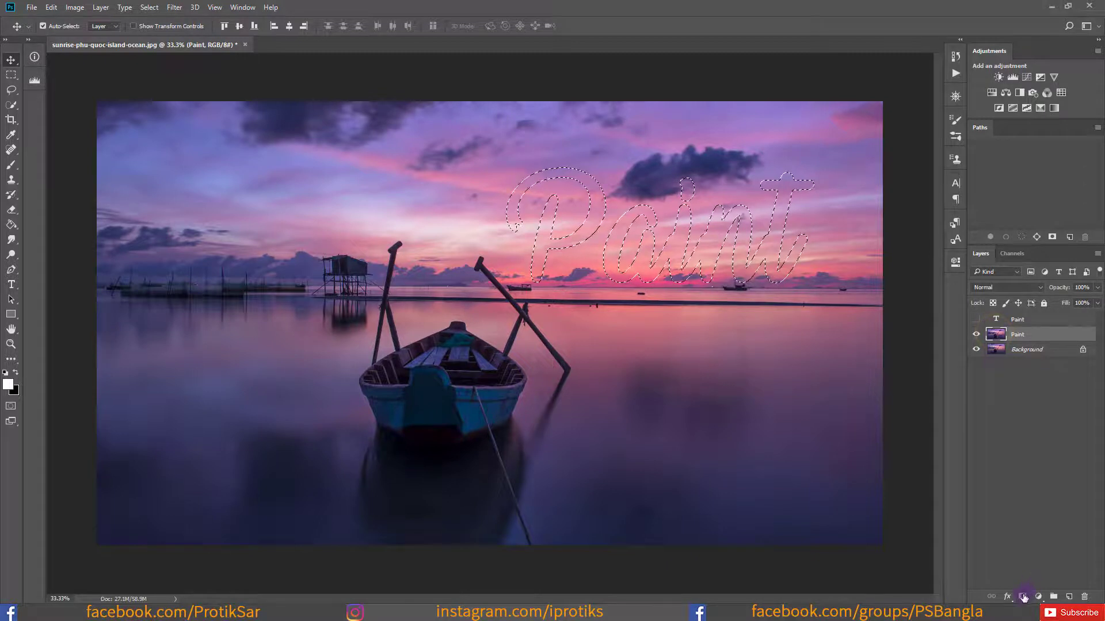
{"action": "left_click", "coordinate": [1023, 597]}
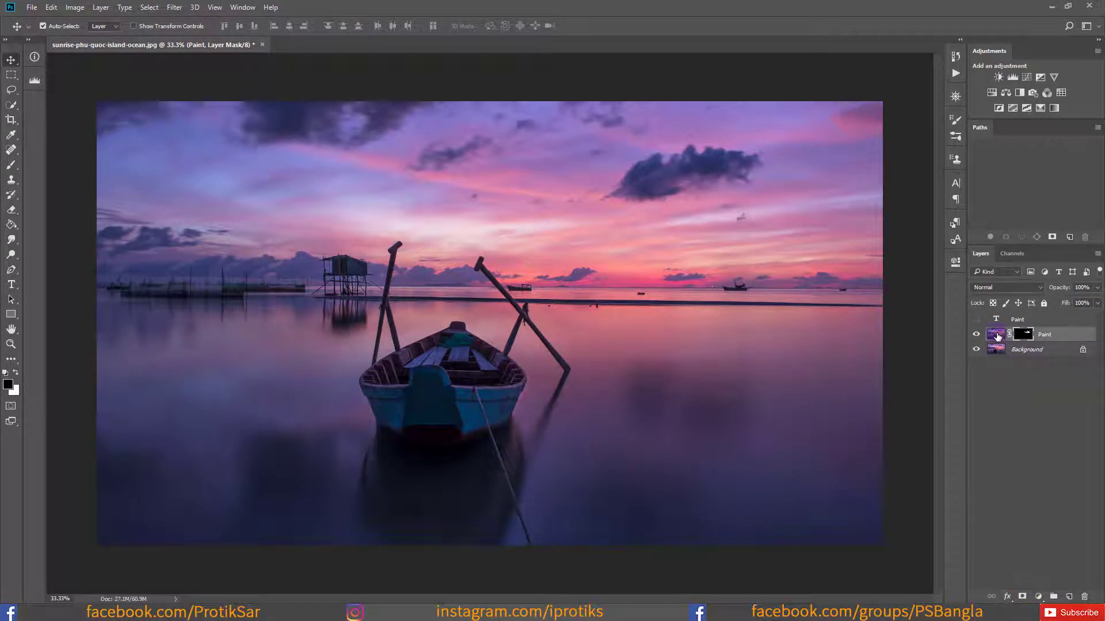
{"action": "left_click", "coordinate": [998, 335]}
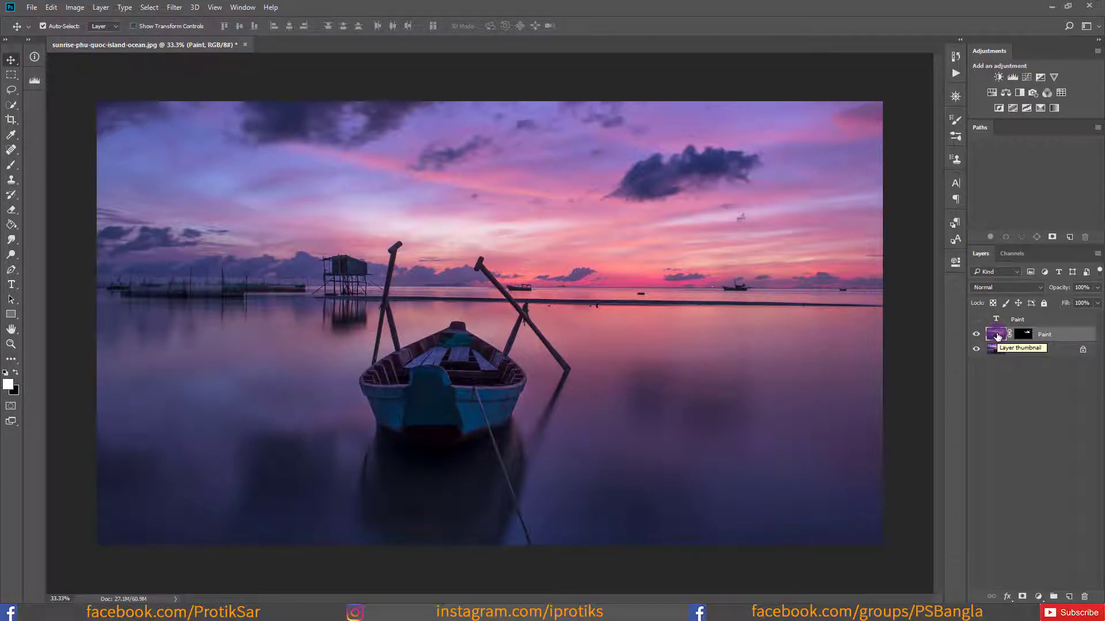
Step: Open the Liquify filter and cancel it without changes
{"action": "left_click", "coordinate": [171, 7]}
{"action": "left_click", "coordinate": [180, 96]}
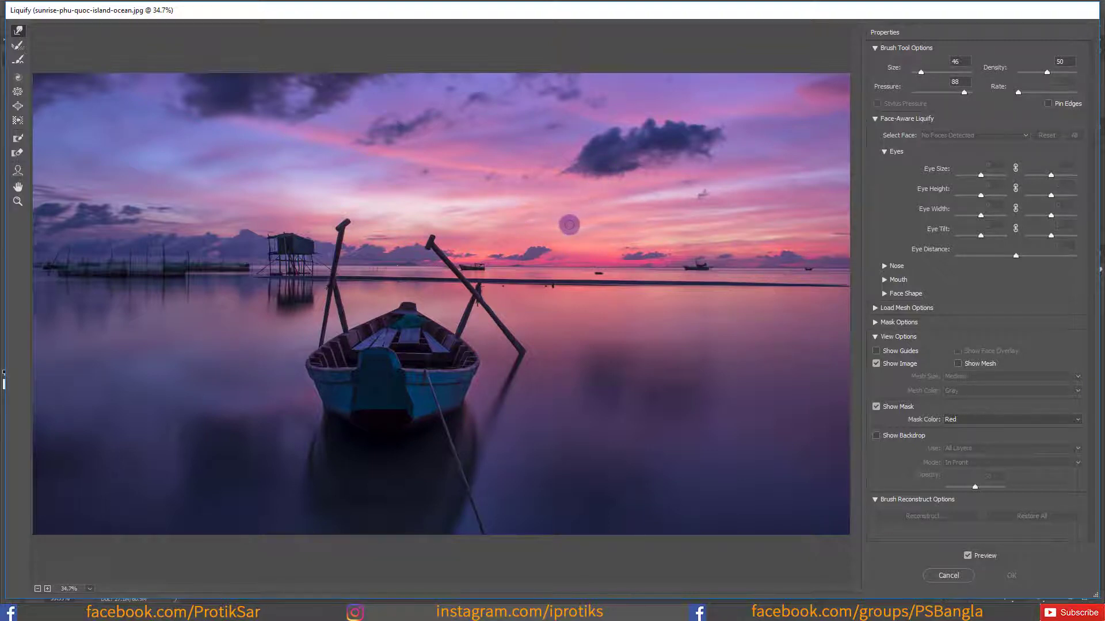
{"action": "left_click", "coordinate": [944, 576]}
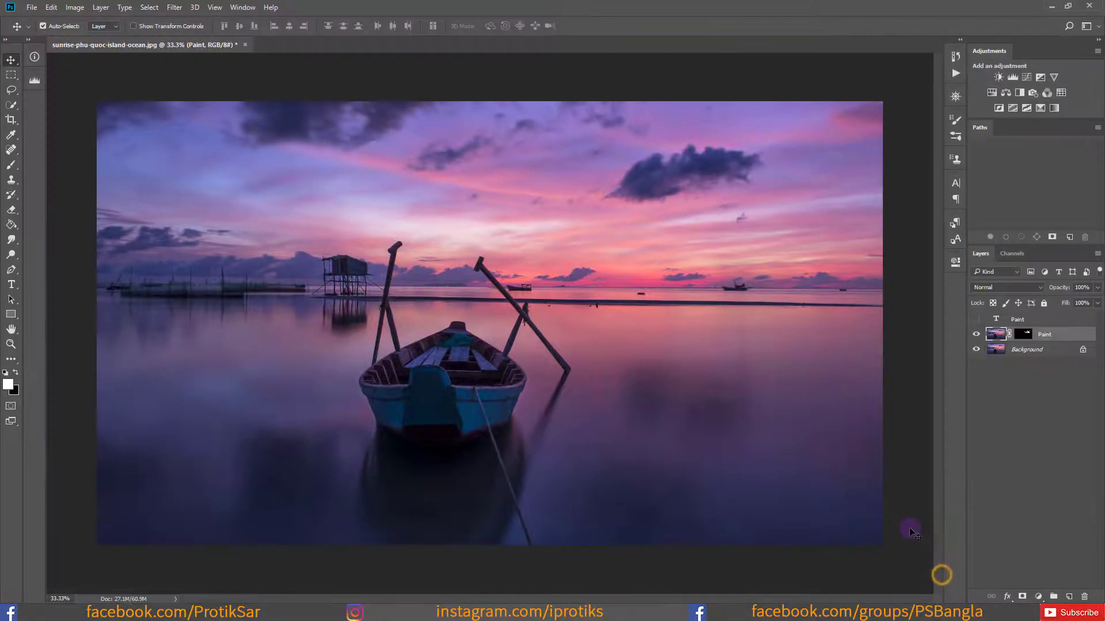
{"action": "left_click", "coordinate": [1024, 338]}
Step: Apply the lettering mask permanently to the Paint layer
{"action": "right_click", "coordinate": [1024, 337]}
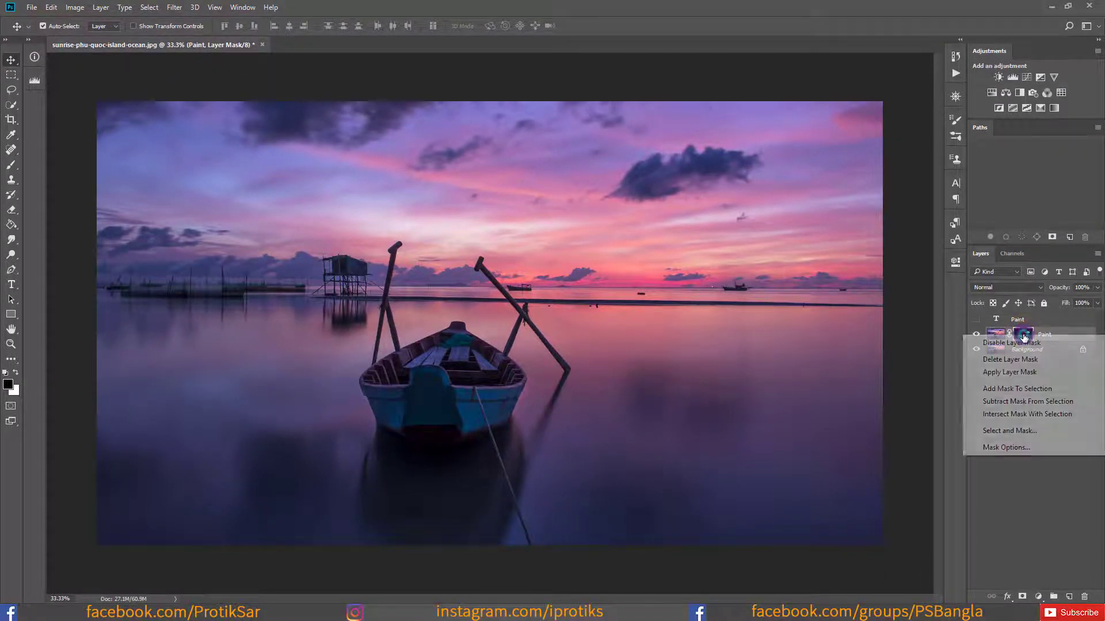
{"action": "left_click", "coordinate": [992, 374]}
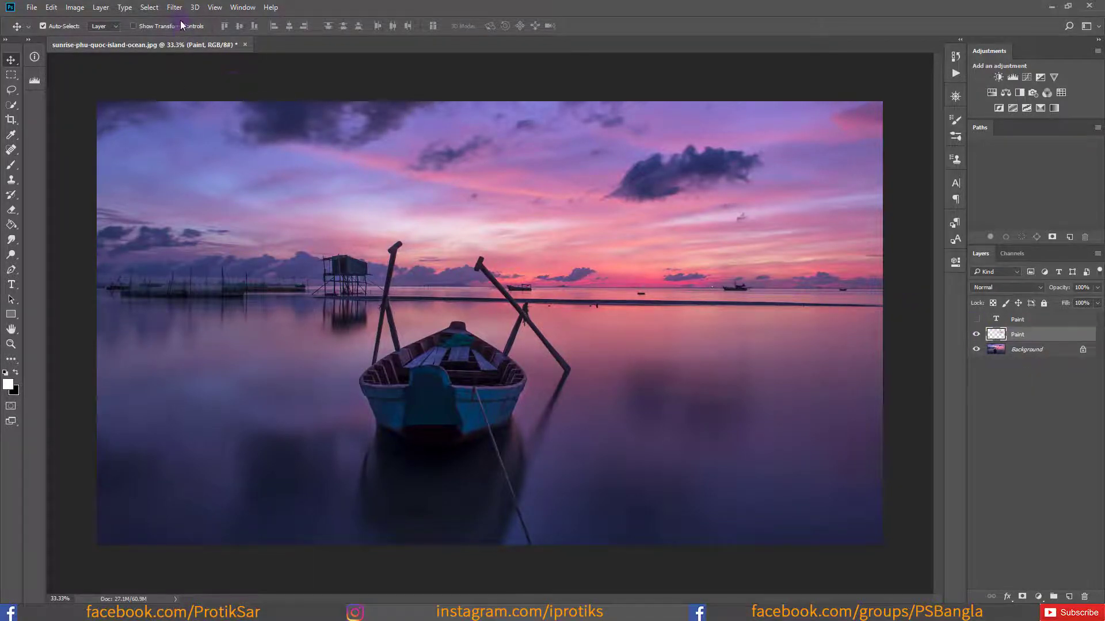
{"action": "left_click", "coordinate": [174, 7]}
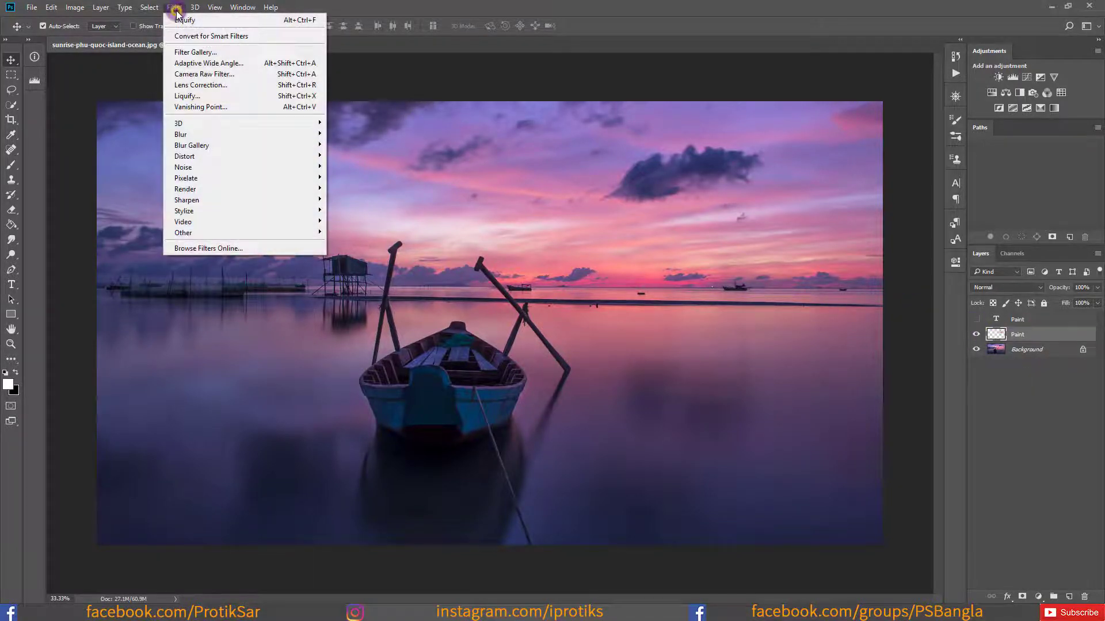
Step: In Liquify at 100%, smear the P's top curve and warp wavy streaks down the P and i
{"action": "left_click", "coordinate": [195, 97]}
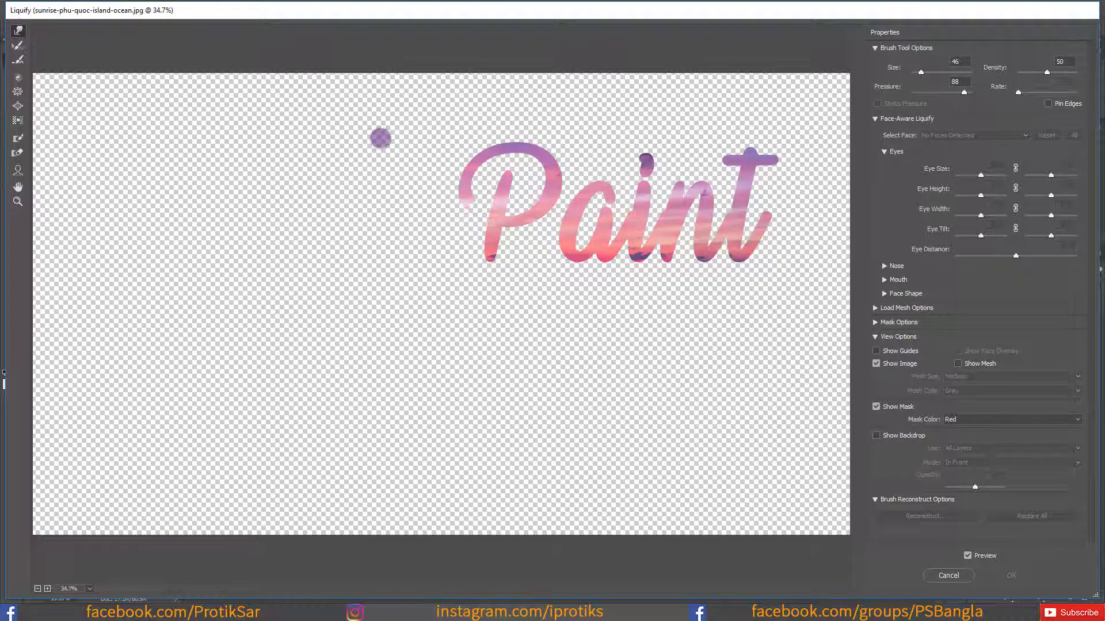
{"action": "left_click_drag", "start_coordinate": [486, 195], "coordinate": [515, 194]}
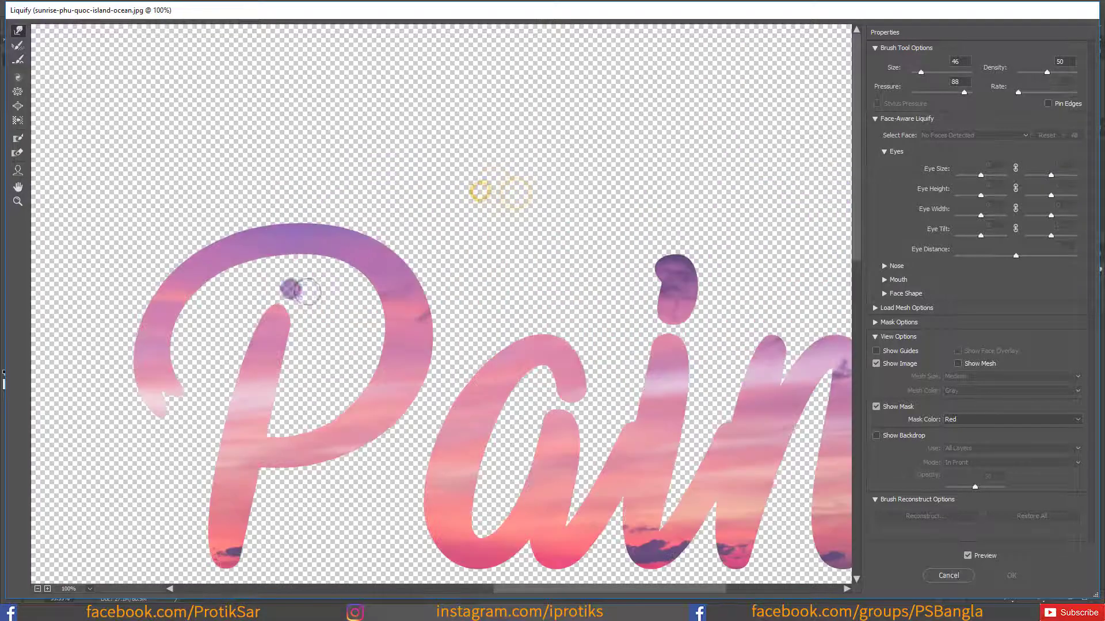
{"action": "left_click", "coordinate": [152, 373]}
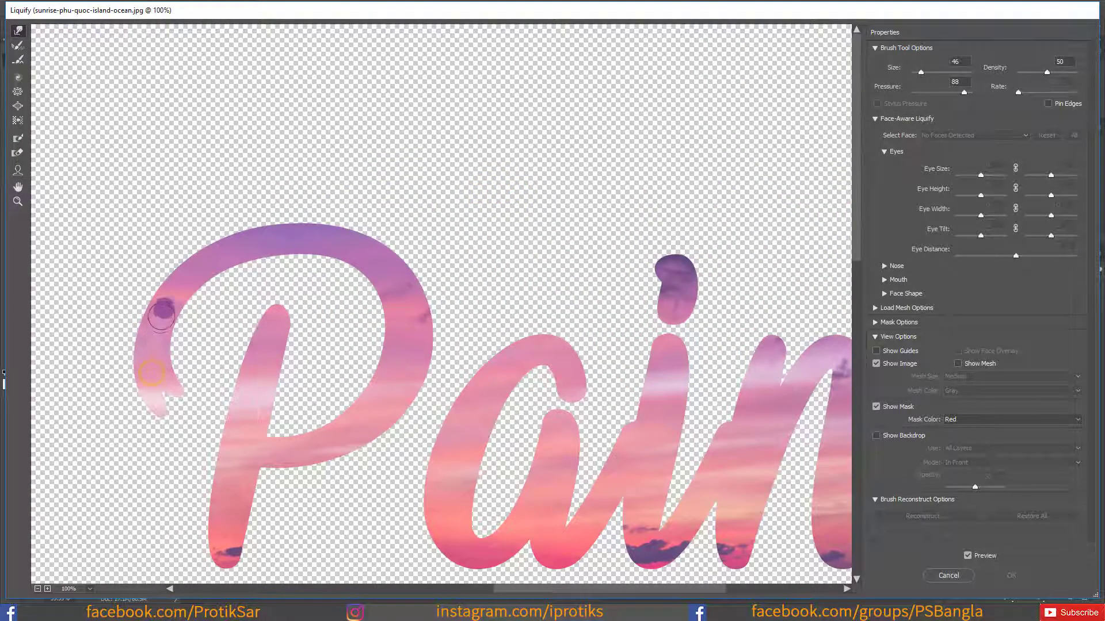
{"action": "mouse_move", "coordinate": [162, 313]}
{"action": "left_mouse_down"}
{"action": "mouse_move", "coordinate": [192, 275]}
{"action": "mouse_move", "coordinate": [250, 252]}
{"action": "mouse_move", "coordinate": [322, 242]}
{"action": "mouse_move", "coordinate": [393, 278]}
{"action": "mouse_move", "coordinate": [405, 363]}
{"action": "mouse_move", "coordinate": [363, 434]}
{"action": "mouse_move", "coordinate": [293, 456]}
{"action": "mouse_move", "coordinate": [239, 451]}
{"action": "mouse_move", "coordinate": [313, 446]}
{"action": "mouse_move", "coordinate": [308, 387]}
{"action": "mouse_move", "coordinate": [256, 380]}
{"action": "mouse_move", "coordinate": [345, 369]}
{"action": "mouse_move", "coordinate": [391, 337]}
{"action": "mouse_move", "coordinate": [421, 274]}
{"action": "mouse_move", "coordinate": [345, 153]}
{"action": "mouse_move", "coordinate": [236, 148]}
{"action": "mouse_move", "coordinate": [177, 172]}
{"action": "mouse_move", "coordinate": [109, 296]}
{"action": "left_mouse_up"}
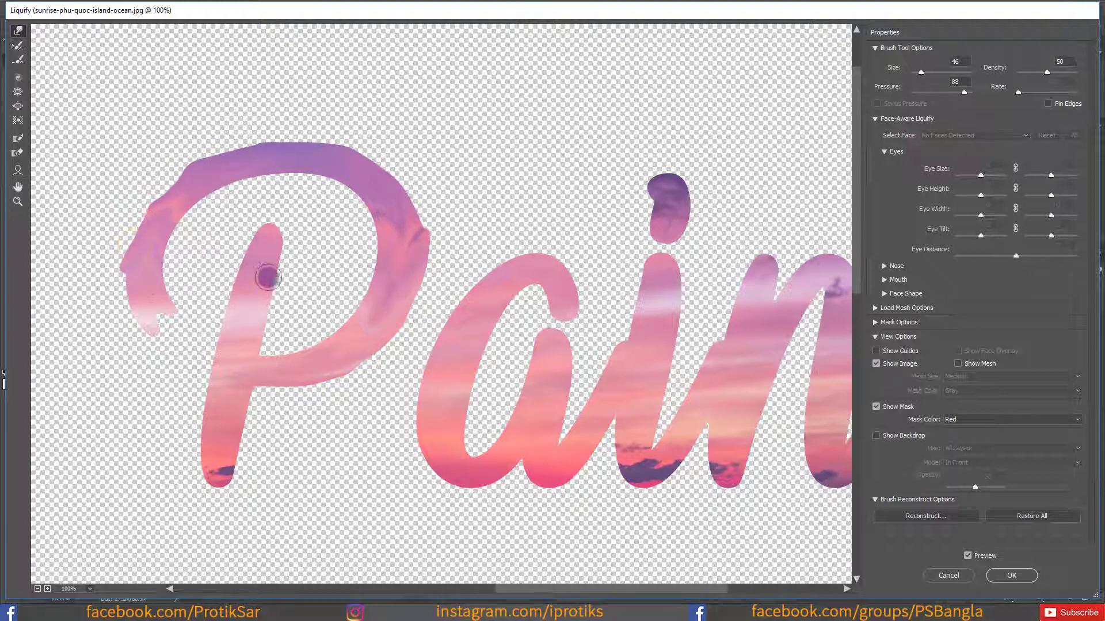
{"action": "mouse_move", "coordinate": [267, 278]}
{"action": "left_mouse_down"}
{"action": "mouse_move", "coordinate": [222, 392]}
{"action": "mouse_move", "coordinate": [218, 454]}
{"action": "mouse_move", "coordinate": [267, 374]}
{"action": "mouse_move", "coordinate": [371, 334]}
{"action": "mouse_move", "coordinate": [241, 387]}
{"action": "mouse_move", "coordinate": [217, 464]}
{"action": "left_mouse_up"}
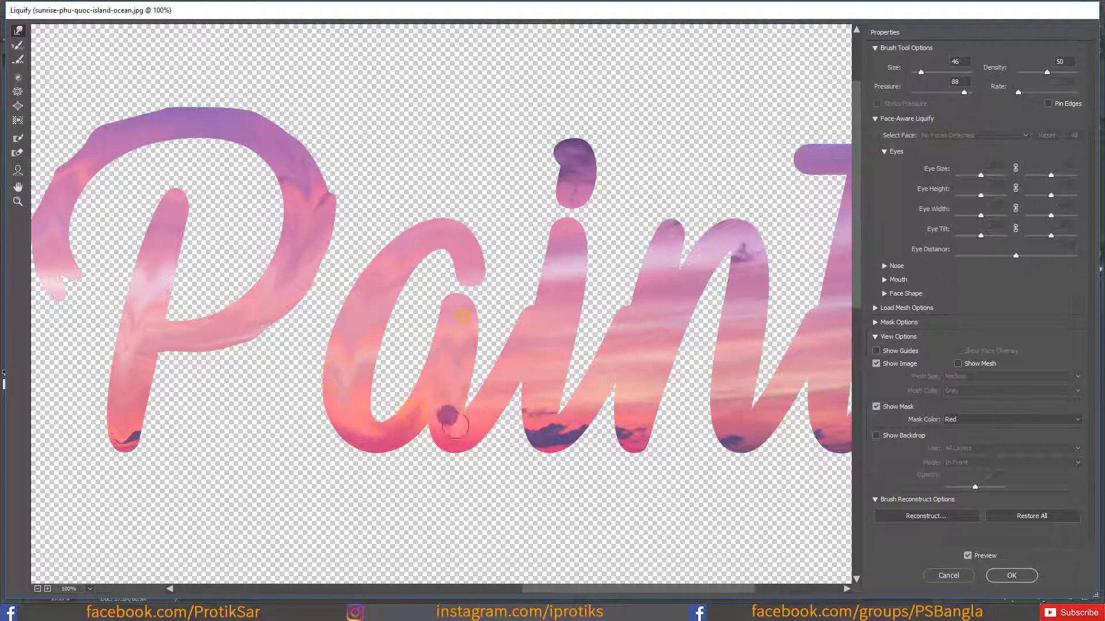
{"action": "mouse_move", "coordinate": [564, 247]}
{"action": "left_mouse_down"}
{"action": "mouse_move", "coordinate": [546, 402]}
{"action": "mouse_move", "coordinate": [666, 231]}
{"action": "mouse_move", "coordinate": [564, 288]}
{"action": "mouse_move", "coordinate": [712, 211]}
{"action": "left_mouse_up"}
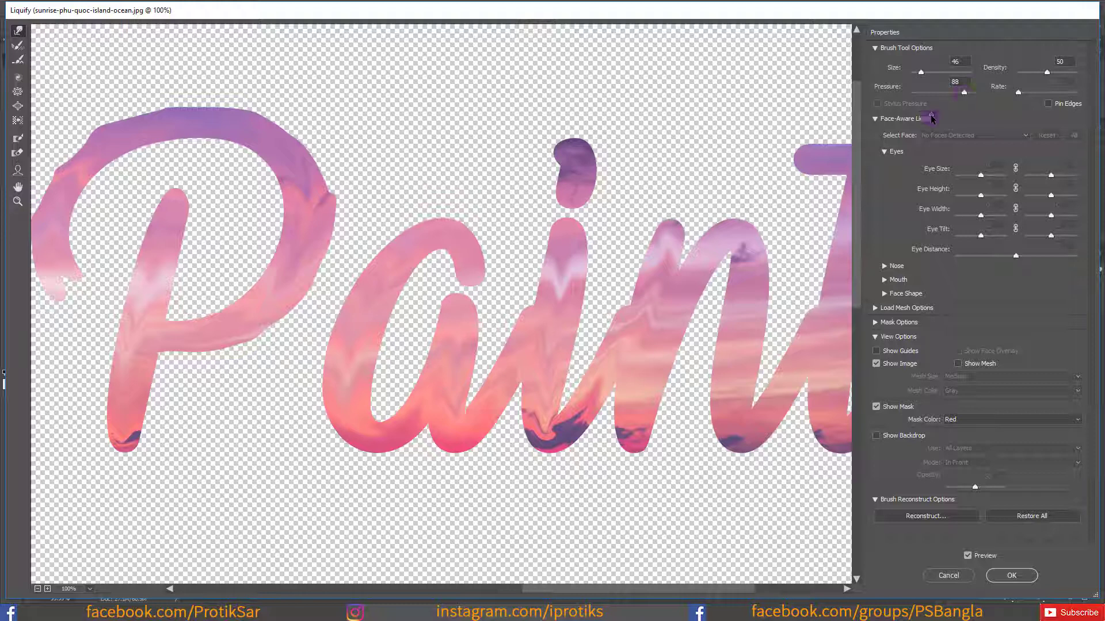
Step: Enlarge the Forward Warp brush and push the a's upper arch up and right
{"action": "left_click_drag", "start_coordinate": [641, 339], "coordinate": [486, 325]}
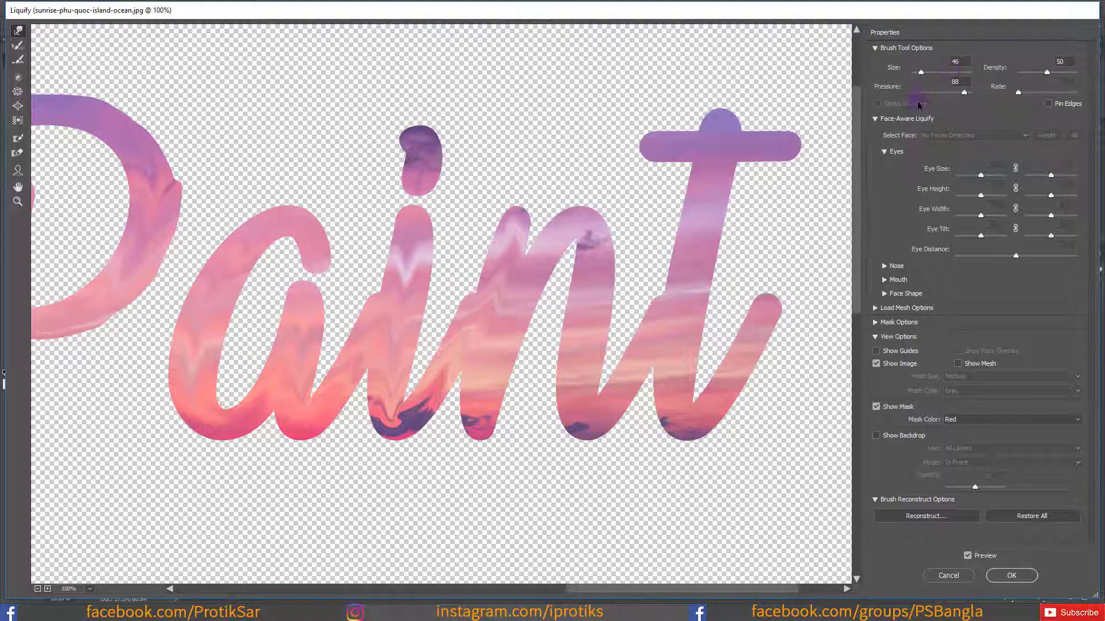
{"action": "left_click_drag", "start_coordinate": [685, 294], "coordinate": [589, 310]}
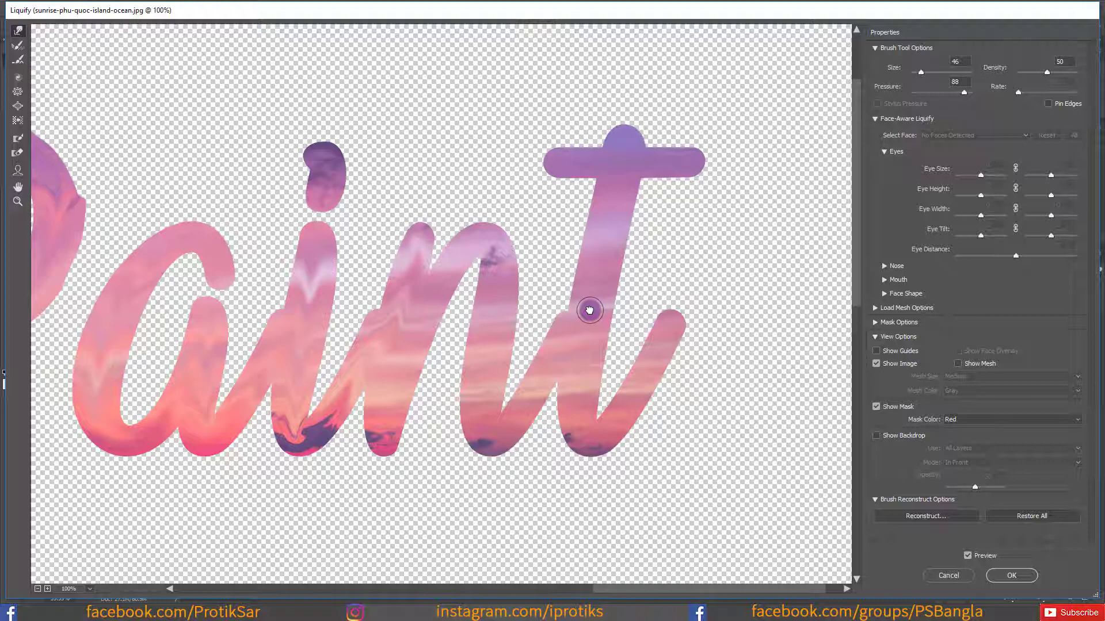
{"action": "mouse_move", "coordinate": [589, 311]}
{"action": "left_mouse_down"}
{"action": "mouse_move", "coordinate": [620, 316]}
{"action": "mouse_move", "coordinate": [614, 281]}
{"action": "left_mouse_up"}
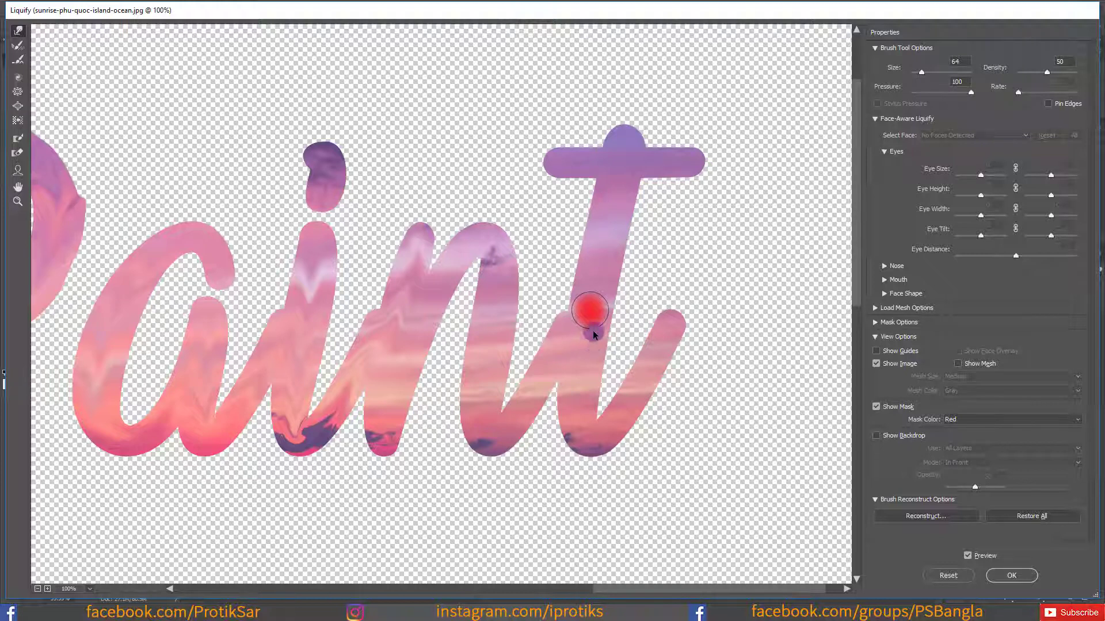
{"action": "left_click_drag", "start_coordinate": [595, 298], "coordinate": [595, 306]}
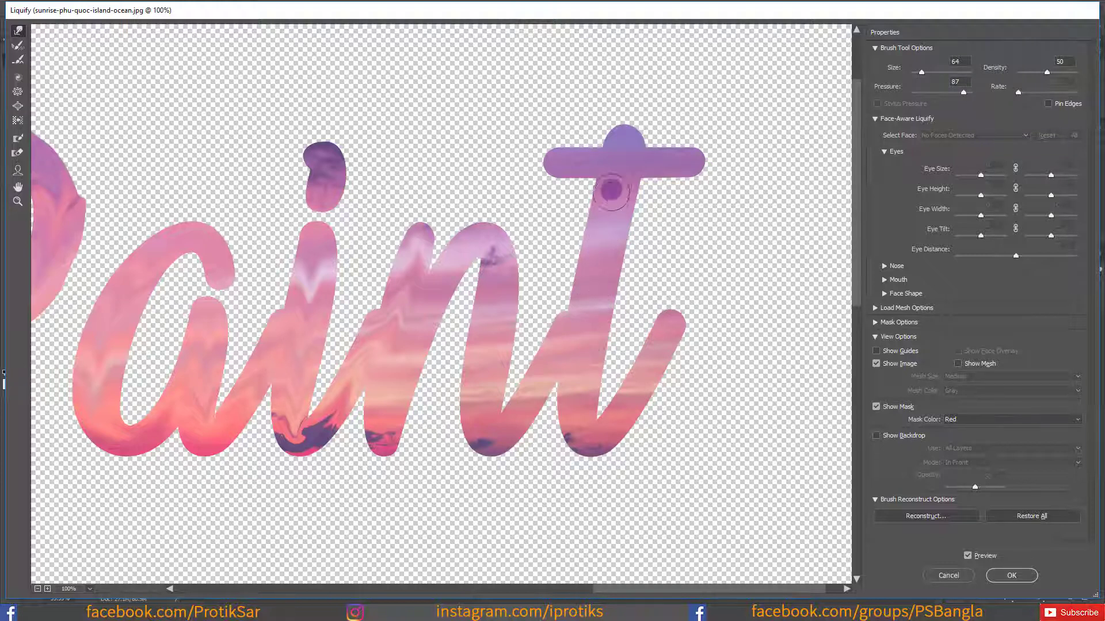
{"action": "mouse_move", "coordinate": [617, 184]}
{"action": "left_mouse_down"}
{"action": "mouse_move", "coordinate": [580, 393]}
{"action": "mouse_move", "coordinate": [659, 345]}
{"action": "mouse_move", "coordinate": [671, 321]}
{"action": "left_mouse_up"}
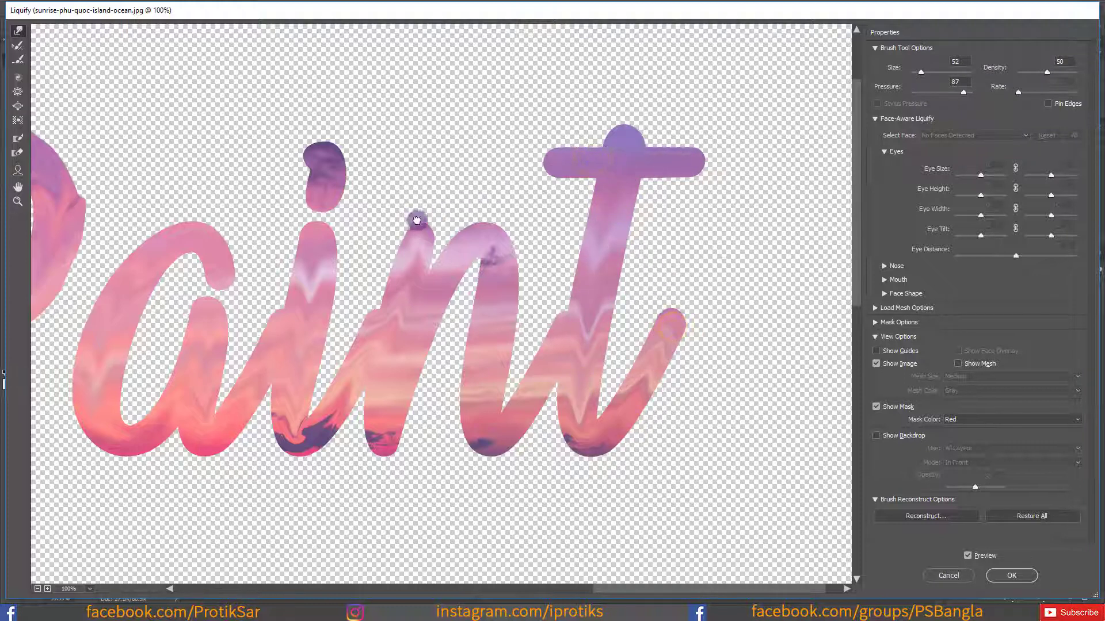
{"action": "scroll", "coordinate": [416, 220], "scroll_direction": "left", "scroll_amount": 5}
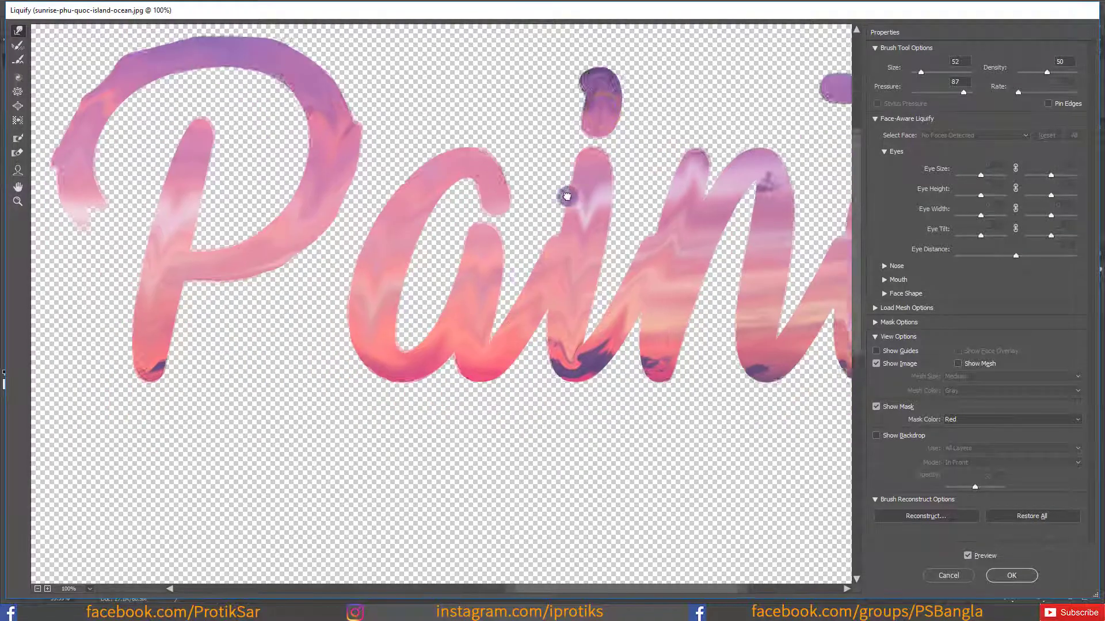
{"action": "scroll", "coordinate": [567, 193], "scroll_direction": "down", "scroll_amount": 2}
{"action": "scroll", "coordinate": [498, 236], "scroll_direction": "left", "scroll_amount": 4}
{"action": "left_click_drag", "start_coordinate": [576, 271], "coordinate": [454, 309]}
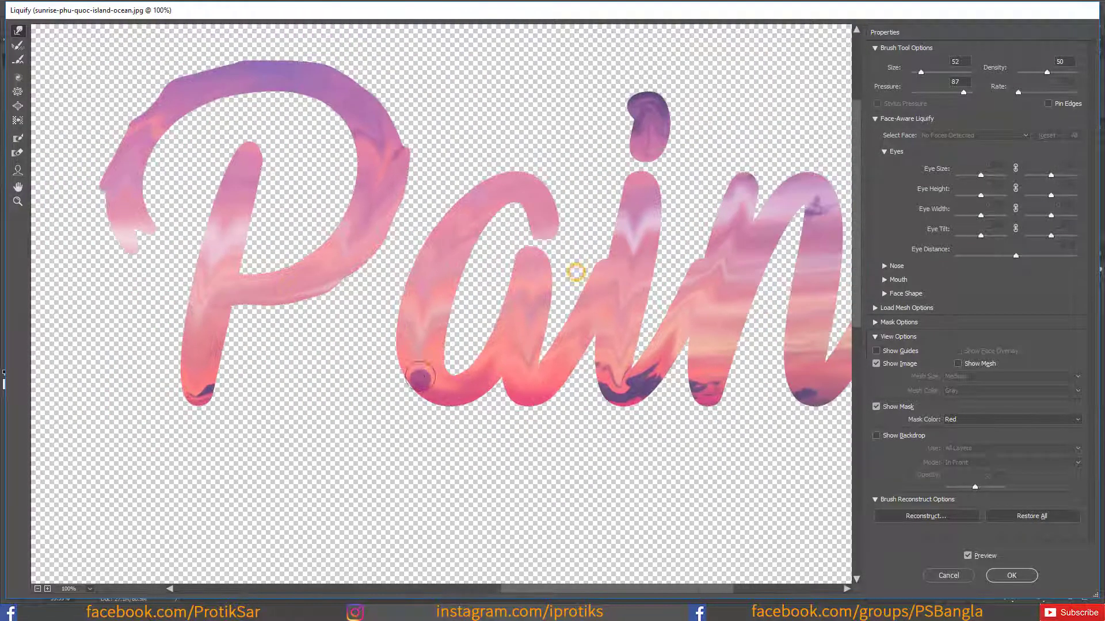
{"action": "left_click_drag", "start_coordinate": [410, 249], "coordinate": [489, 183]}
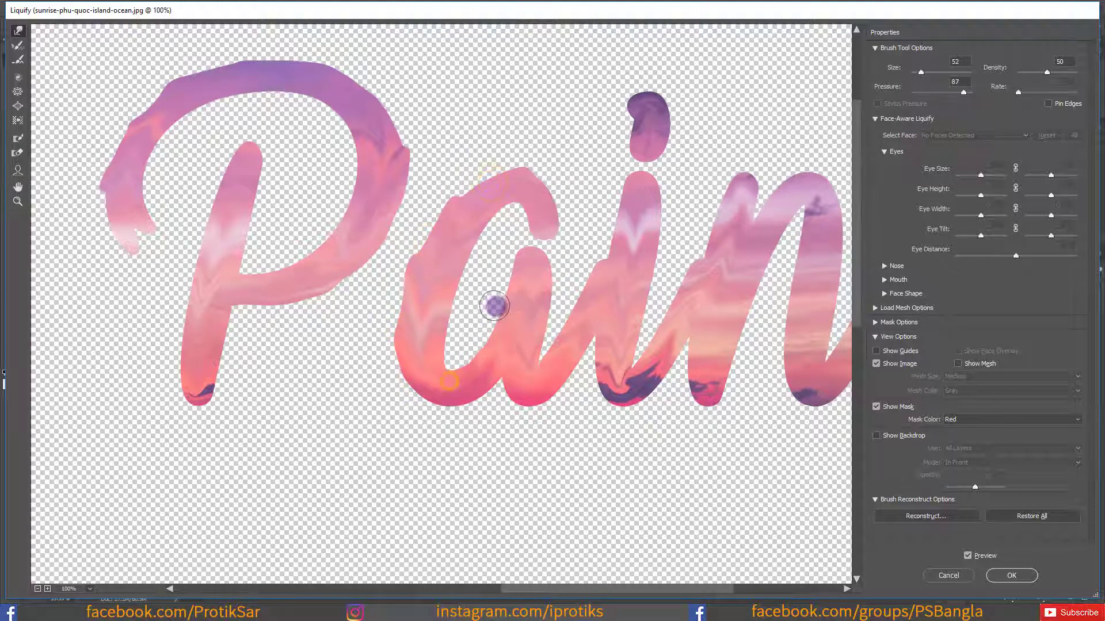
Step: Pull liquid drips down from the t's tail and crossbar
{"action": "left_click_drag", "start_coordinate": [570, 289], "coordinate": [485, 316]}
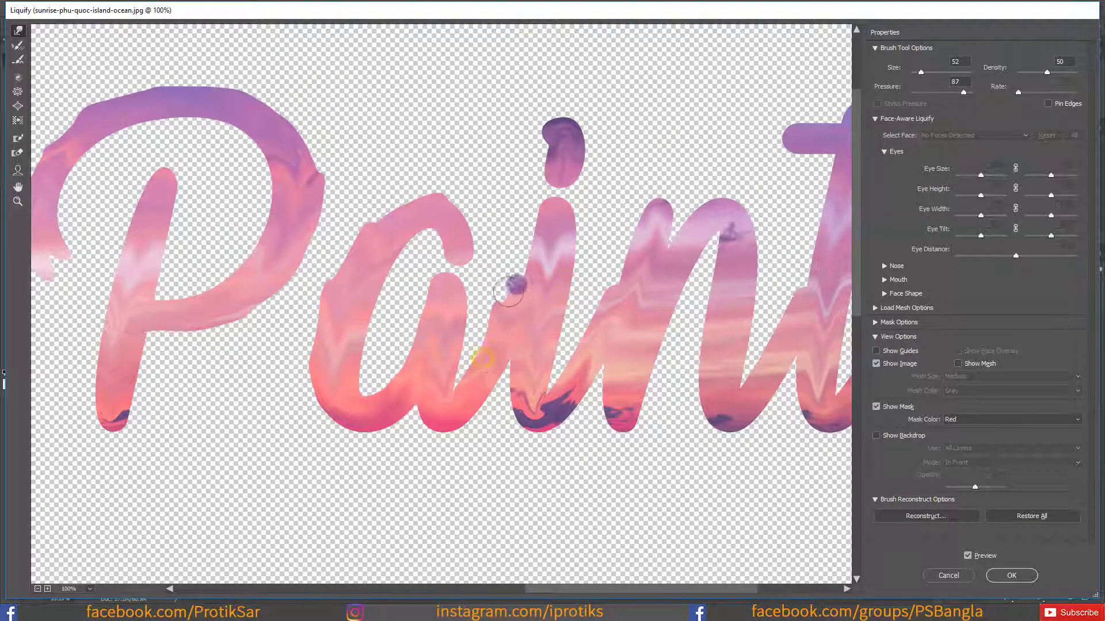
{"action": "left_click_drag", "start_coordinate": [569, 271], "coordinate": [439, 271]}
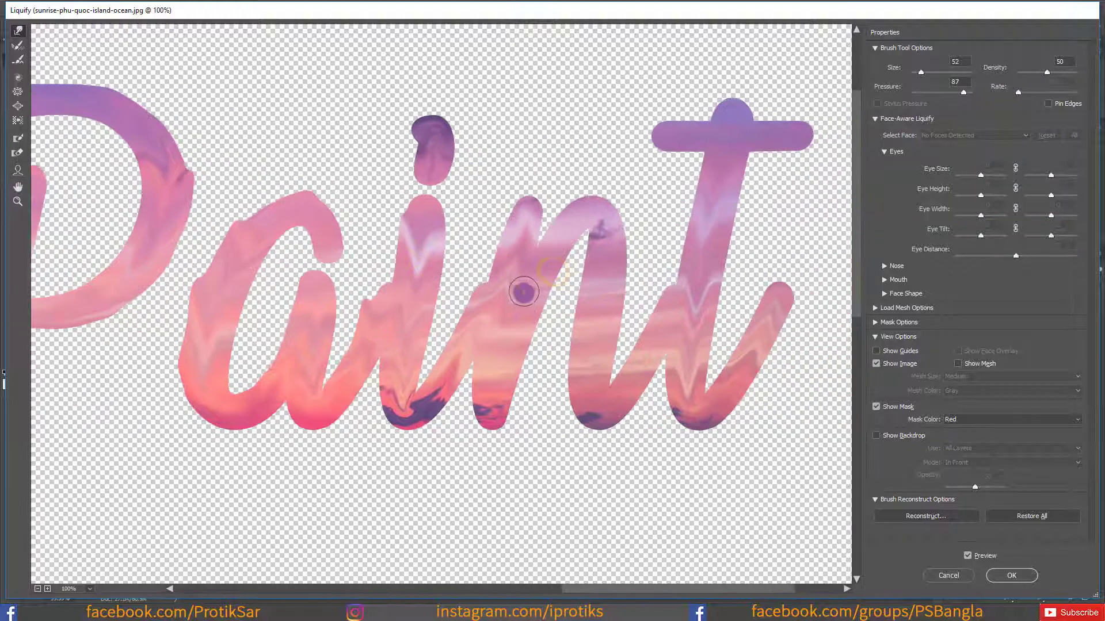
{"action": "left_click_drag", "start_coordinate": [462, 358], "coordinate": [378, 354]}
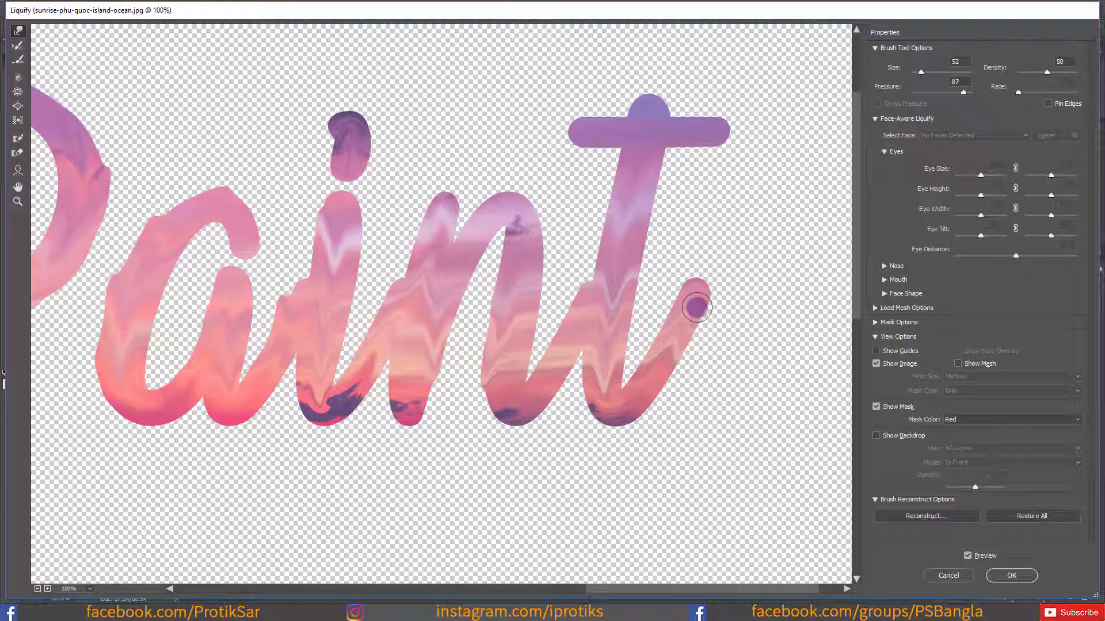
{"action": "left_click_drag", "start_coordinate": [702, 297], "coordinate": [704, 367]}
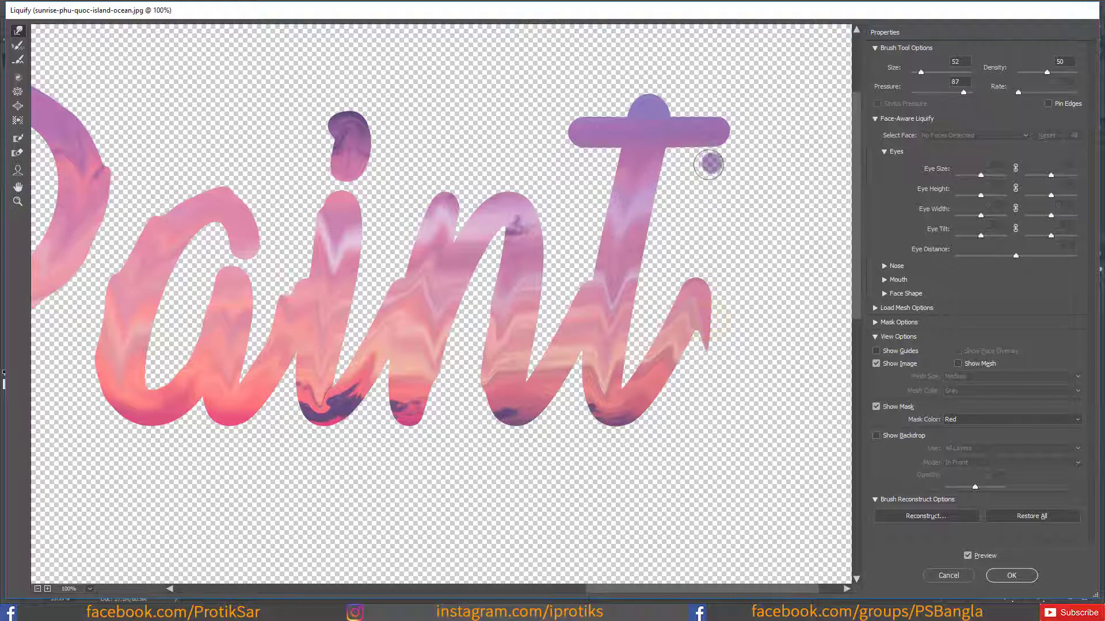
{"action": "left_click_drag", "start_coordinate": [722, 138], "coordinate": [727, 198]}
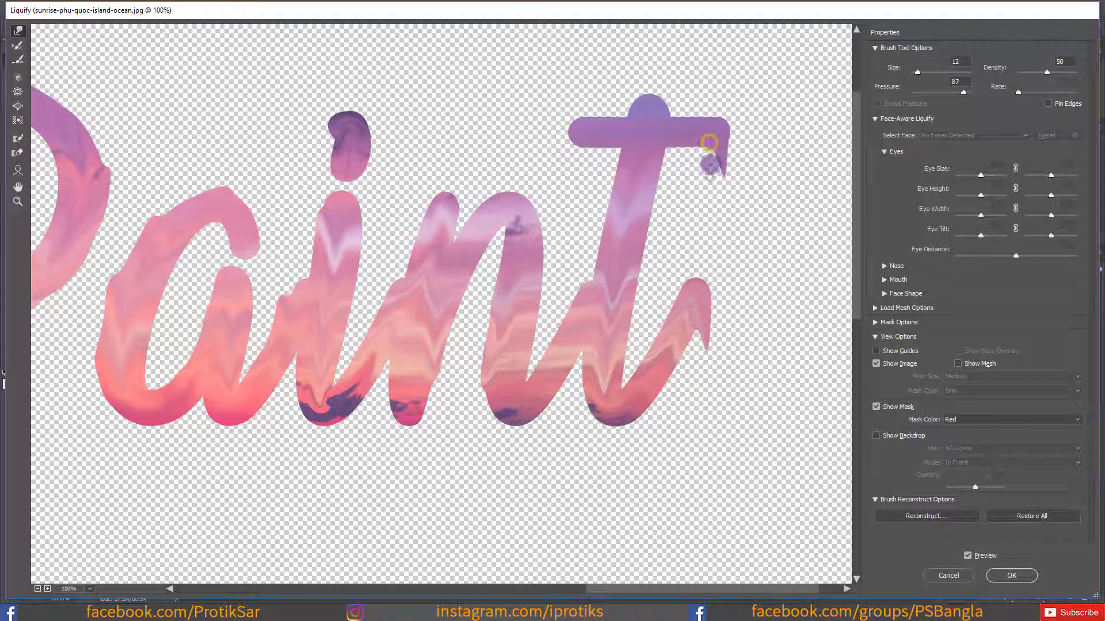
{"action": "left_click_drag", "start_coordinate": [710, 143], "coordinate": [710, 171]}
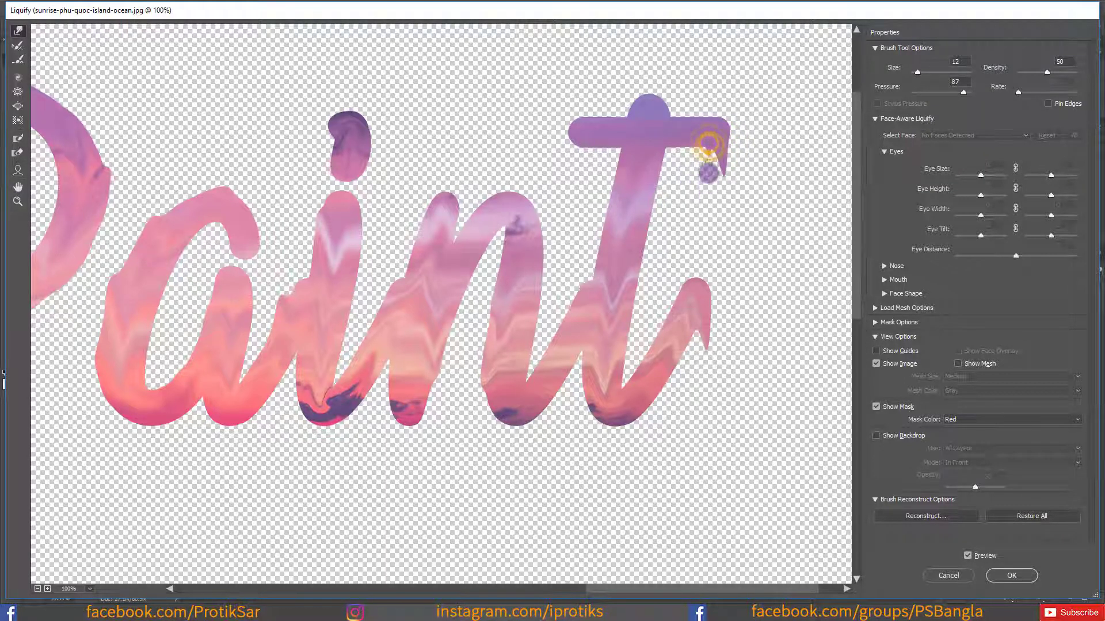
{"action": "key", "text": "bracketright"}
{"action": "key", "text": "bracketright"}
{"action": "left_click_drag", "start_coordinate": [643, 405], "coordinate": [630, 463]}
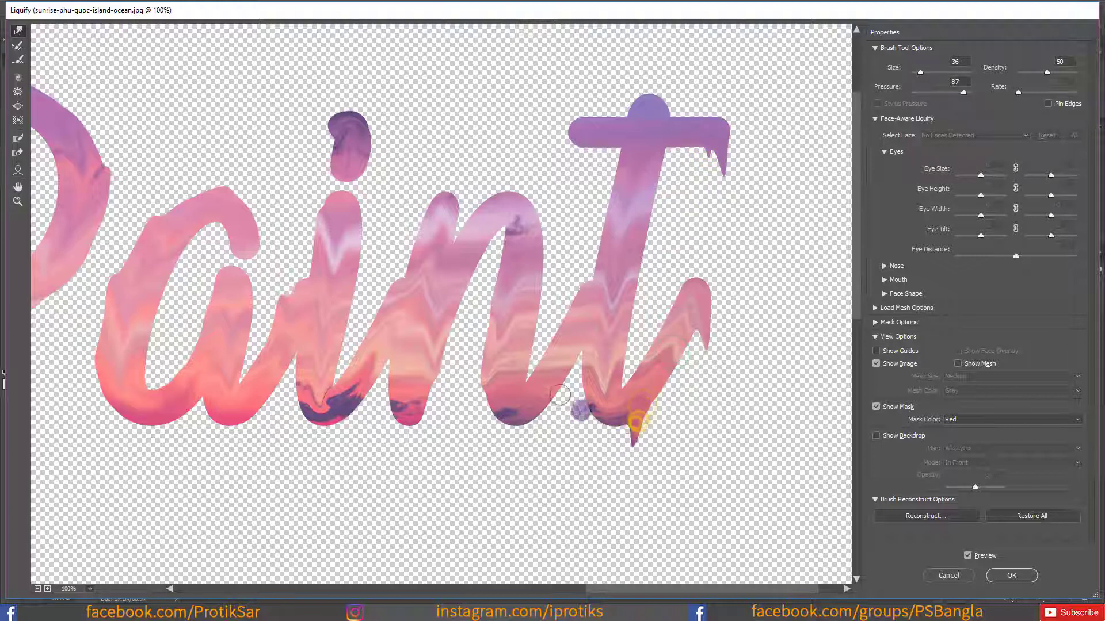
Step: Pull thin drips down from the bottoms of the n and i
{"action": "left_click_drag", "start_coordinate": [500, 410], "coordinate": [495, 440]}
{"action": "mouse_move", "coordinate": [438, 343]}
{"action": "left_mouse_down"}
{"action": "mouse_move", "coordinate": [573, 297]}
{"action": "mouse_move", "coordinate": [574, 397]}
{"action": "left_mouse_up"}
{"action": "key", "text": "bracketleft"}
{"action": "key", "text": "bracketleft"}
{"action": "key", "text": "bracketleft"}
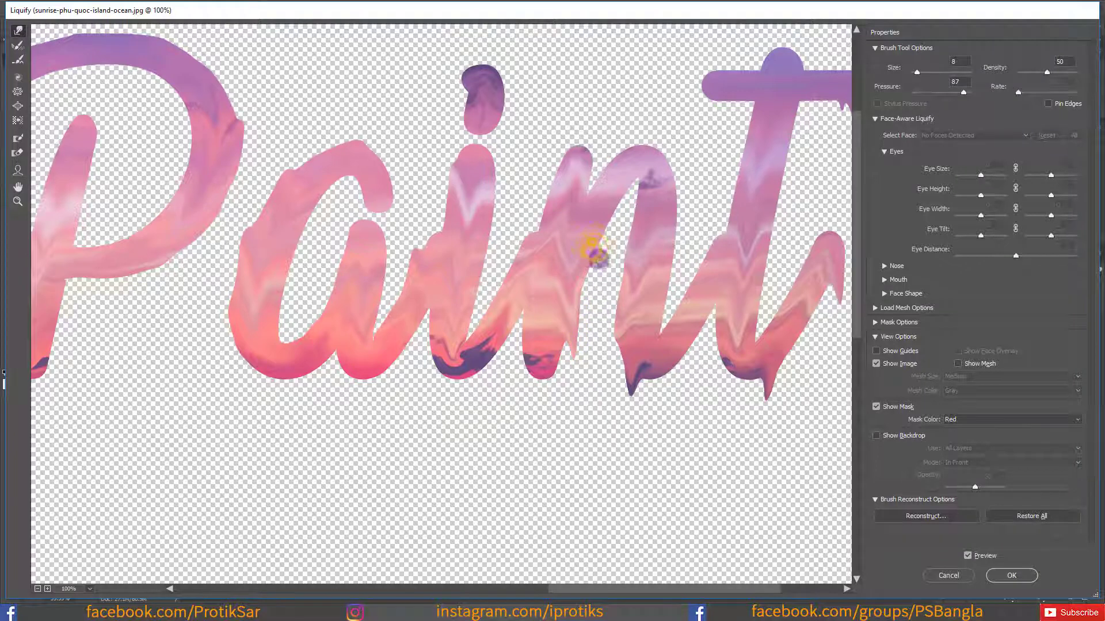
{"action": "left_click_drag", "start_coordinate": [455, 372], "coordinate": [467, 397]}
{"action": "key", "text": "bracketright"}
{"action": "key", "text": "bracketright"}
{"action": "key", "text": "bracketright"}
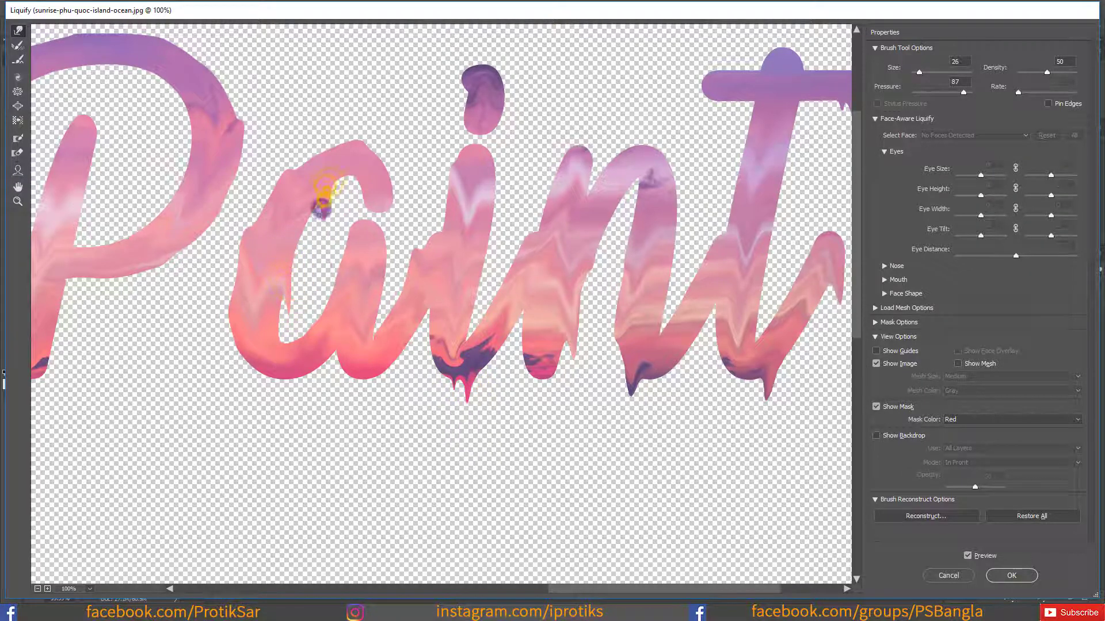
{"action": "left_click_drag", "start_coordinate": [325, 190], "coordinate": [567, 213]}
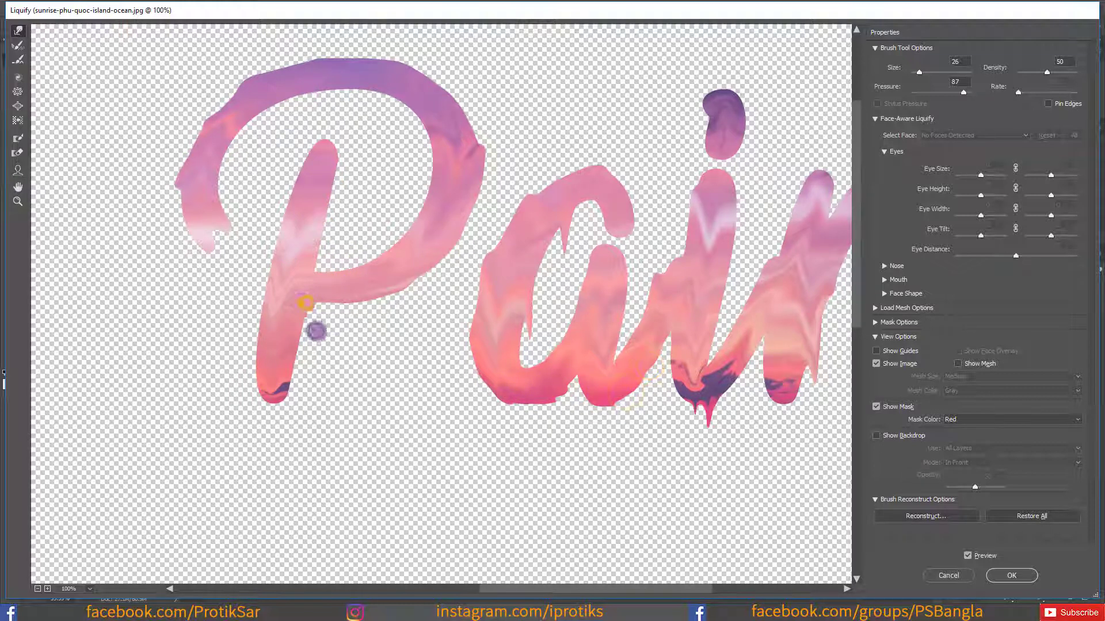
{"action": "left_click", "coordinate": [305, 307]}
Step: Smooth the P's stem-crossbar junction and pull small drips from the crossbar's underside
{"action": "scroll", "coordinate": [313, 322], "scroll_direction": "up", "scroll_amount": 2}
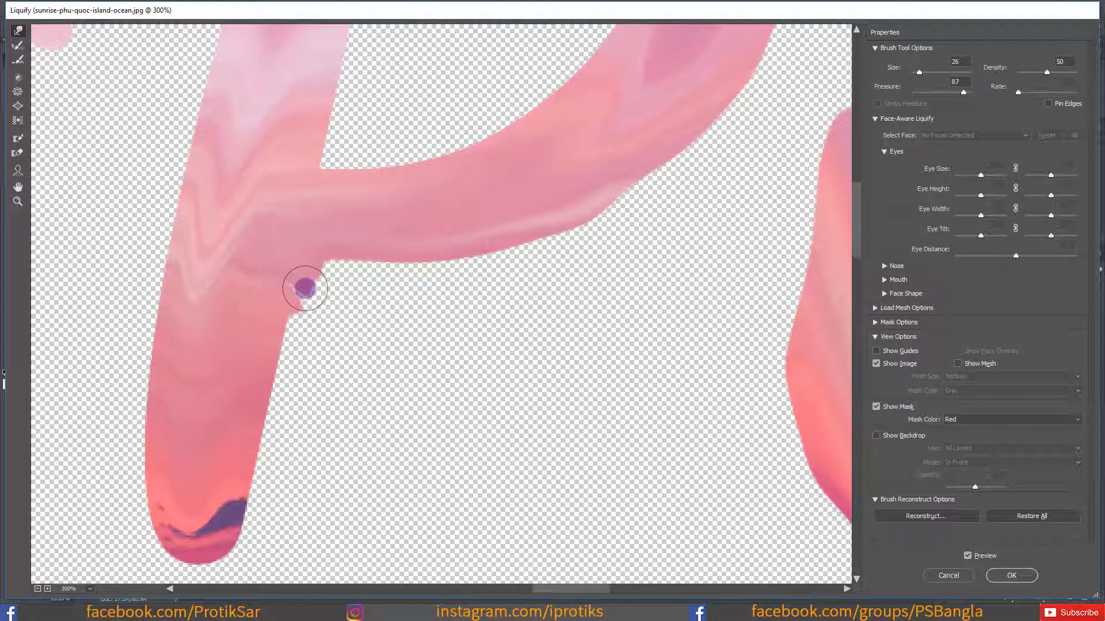
{"action": "mouse_move", "coordinate": [305, 288]}
{"action": "left_mouse_down"}
{"action": "mouse_move", "coordinate": [303, 264]}
{"action": "mouse_move", "coordinate": [400, 360]}
{"action": "mouse_move", "coordinate": [385, 331]}
{"action": "mouse_move", "coordinate": [444, 313]}
{"action": "mouse_move", "coordinate": [482, 284]}
{"action": "mouse_move", "coordinate": [578, 292]}
{"action": "mouse_move", "coordinate": [701, 239]}
{"action": "mouse_move", "coordinate": [511, 427]}
{"action": "mouse_move", "coordinate": [570, 461]}
{"action": "mouse_move", "coordinate": [597, 451]}
{"action": "left_mouse_up"}
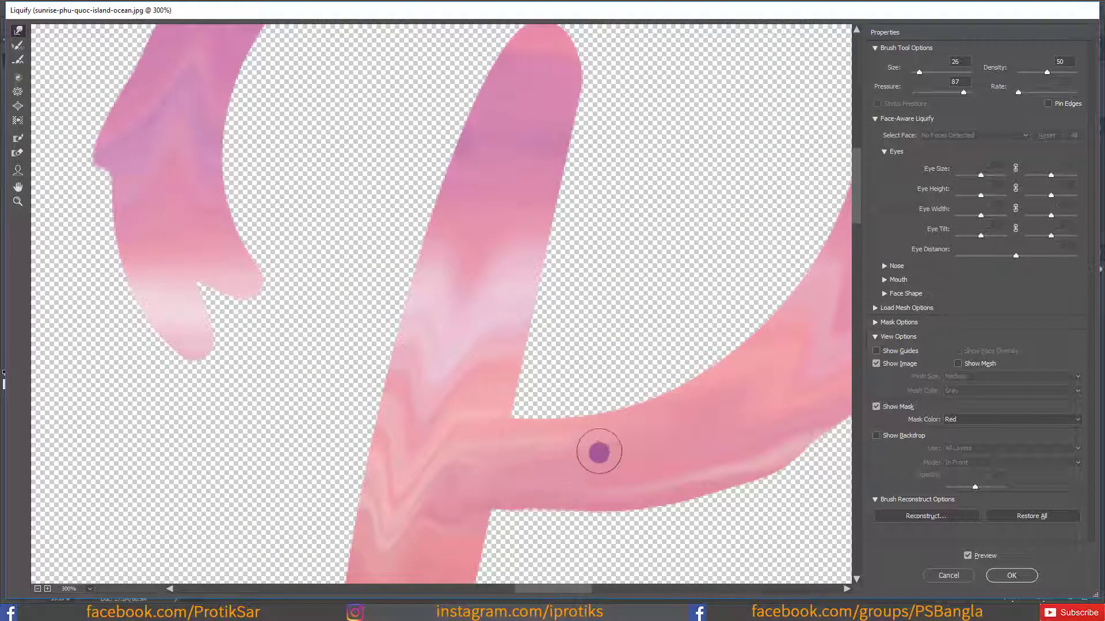
{"action": "left_click_drag", "start_coordinate": [410, 311], "coordinate": [438, 486]}
{"action": "left_click_drag", "start_coordinate": [434, 175], "coordinate": [173, 210]}
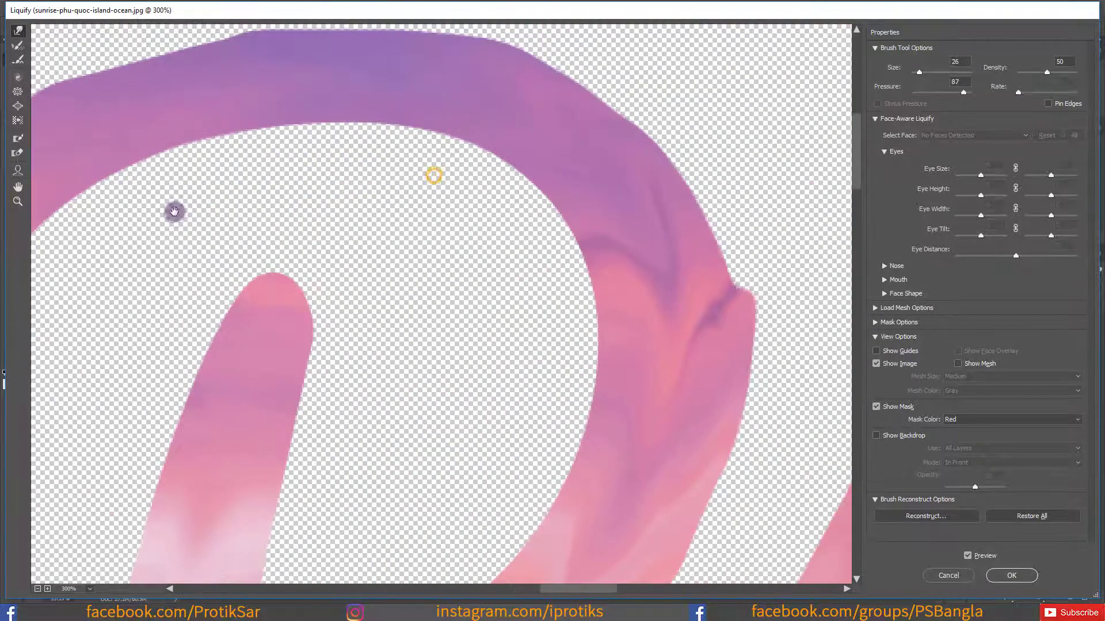
{"action": "mouse_move", "coordinate": [591, 324]}
{"action": "left_mouse_down"}
{"action": "mouse_move", "coordinate": [421, 460]}
{"action": "mouse_move", "coordinate": [614, 253]}
{"action": "left_mouse_up"}
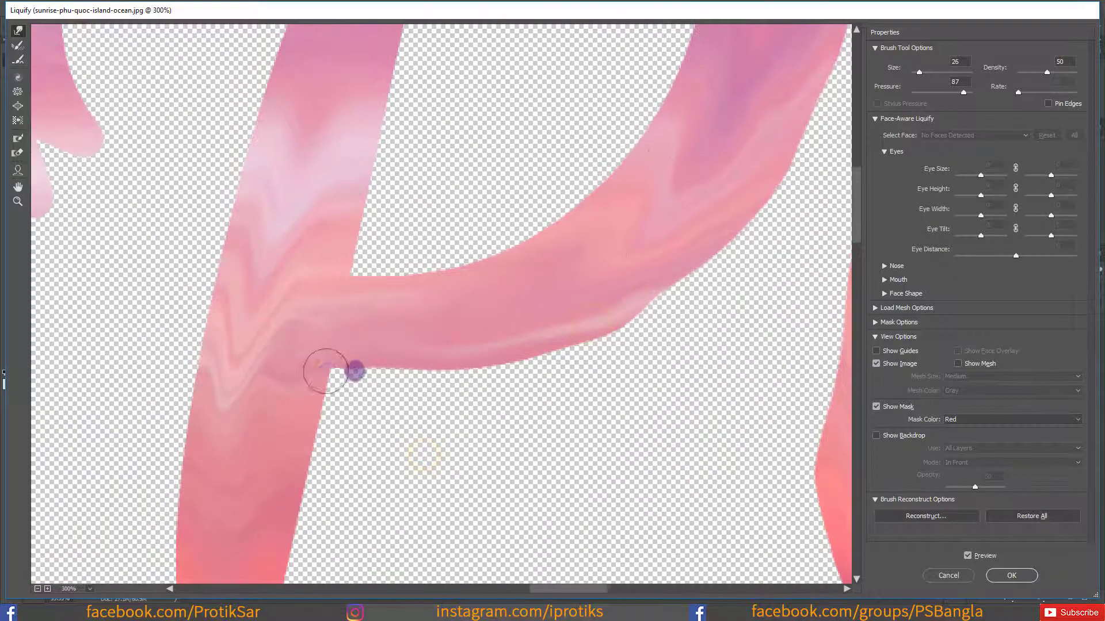
{"action": "mouse_move", "coordinate": [451, 354]}
{"action": "left_mouse_down"}
{"action": "mouse_move", "coordinate": [474, 419]}
{"action": "mouse_move", "coordinate": [448, 447]}
{"action": "left_mouse_up"}
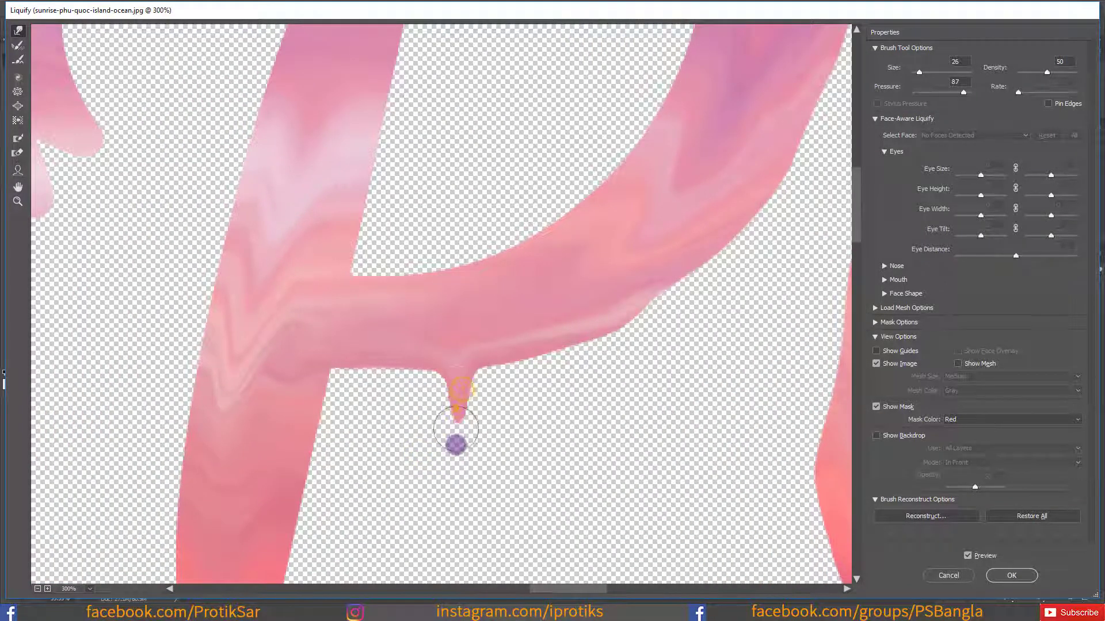
{"action": "left_click_drag", "start_coordinate": [493, 363], "coordinate": [436, 339]}
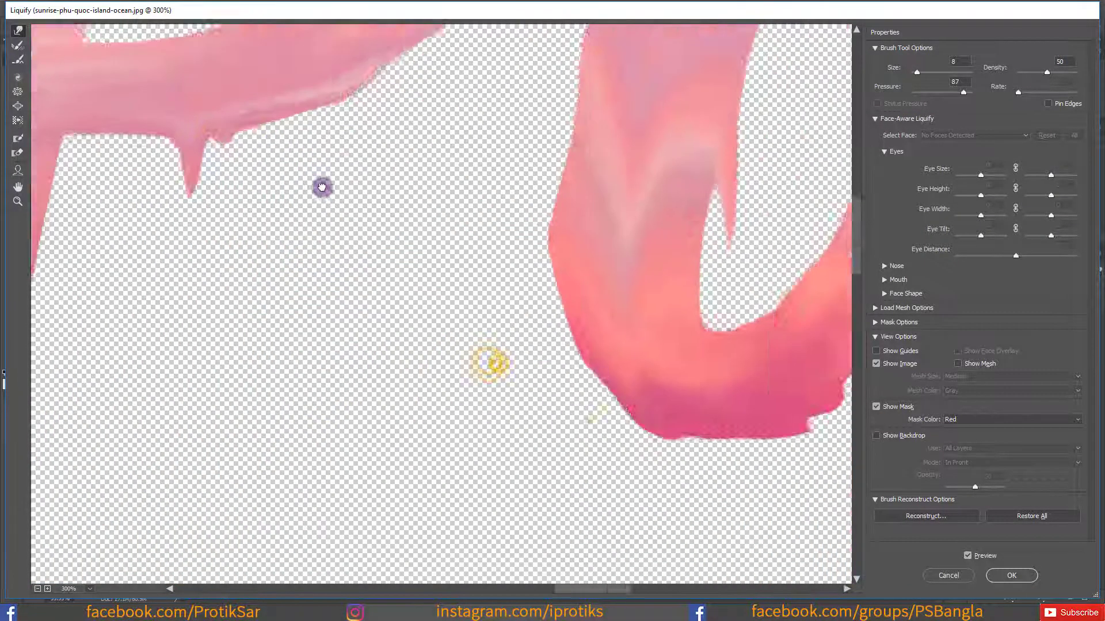
{"action": "key", "text": "bracketright"}
{"action": "key", "text": "bracketright"}
{"action": "key", "text": "bracketright"}
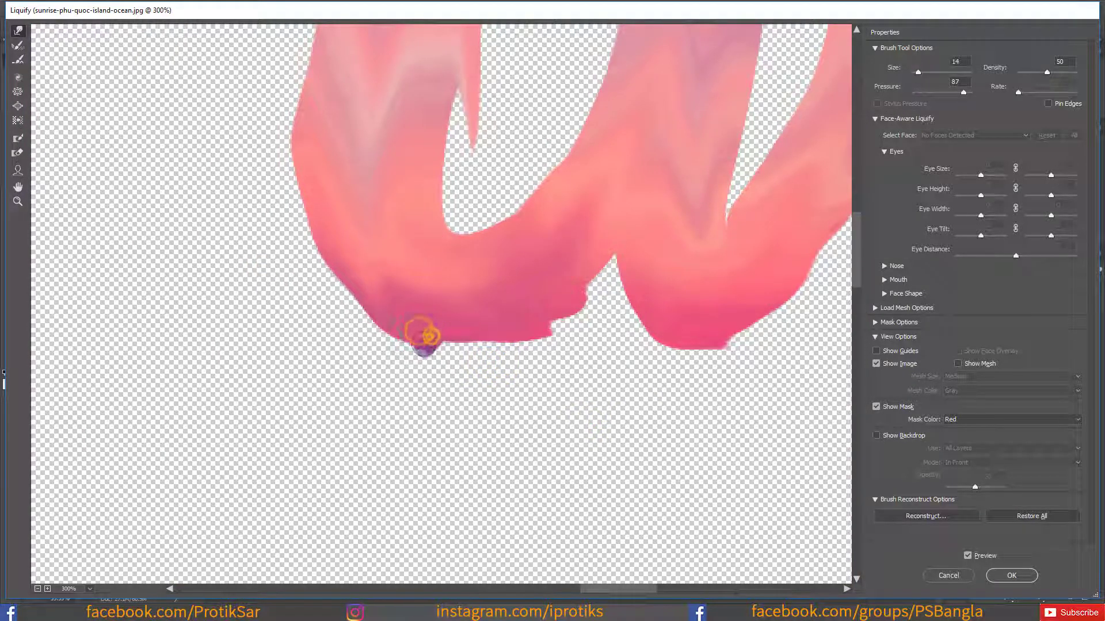
{"action": "left_click_drag", "start_coordinate": [460, 339], "coordinate": [463, 400]}
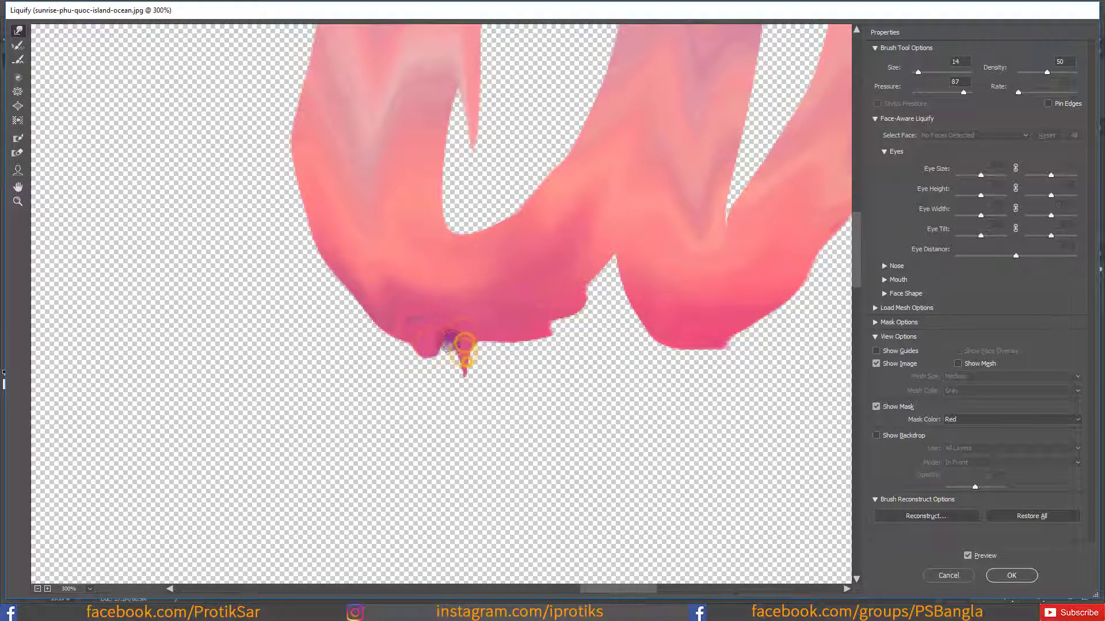
Step: Pull pointed drips from the top arc and the lobe's bottom with varied brush sizes
{"action": "mouse_move", "coordinate": [460, 354]}
{"action": "left_mouse_down"}
{"action": "mouse_move", "coordinate": [583, 237]}
{"action": "mouse_move", "coordinate": [715, 364]}
{"action": "left_mouse_up"}
{"action": "key", "text": "bracketright"}
{"action": "key", "text": "bracketright"}
{"action": "key", "text": "bracketright"}
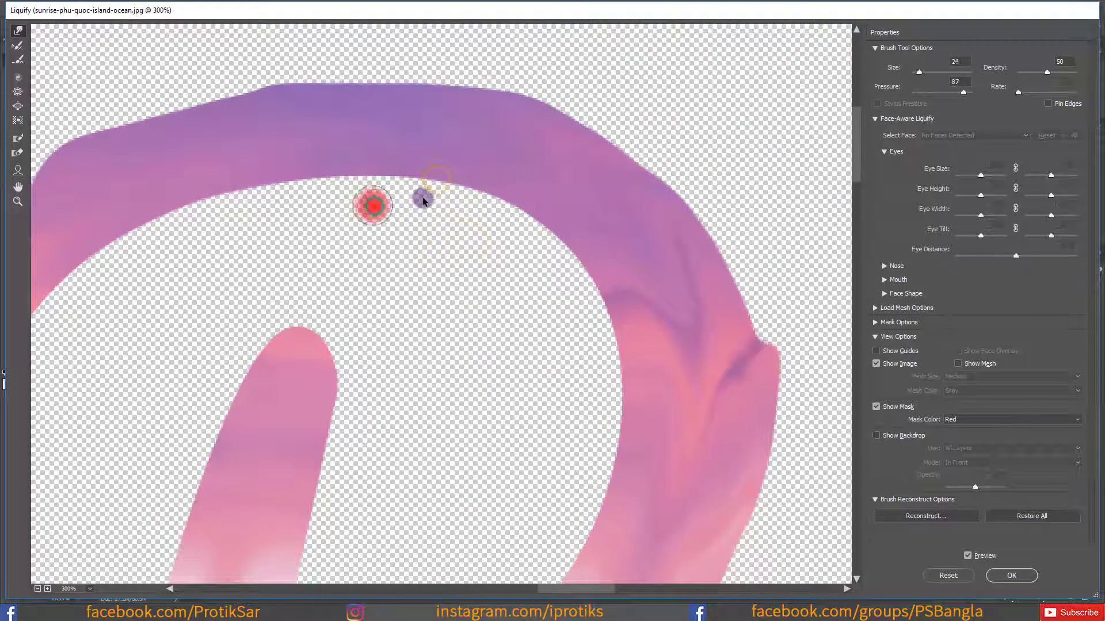
{"action": "left_click_drag", "start_coordinate": [382, 179], "coordinate": [385, 236]}
{"action": "key", "text": "bracketleft"}
{"action": "key", "text": "bracketleft"}
{"action": "key", "text": "bracketleft"}
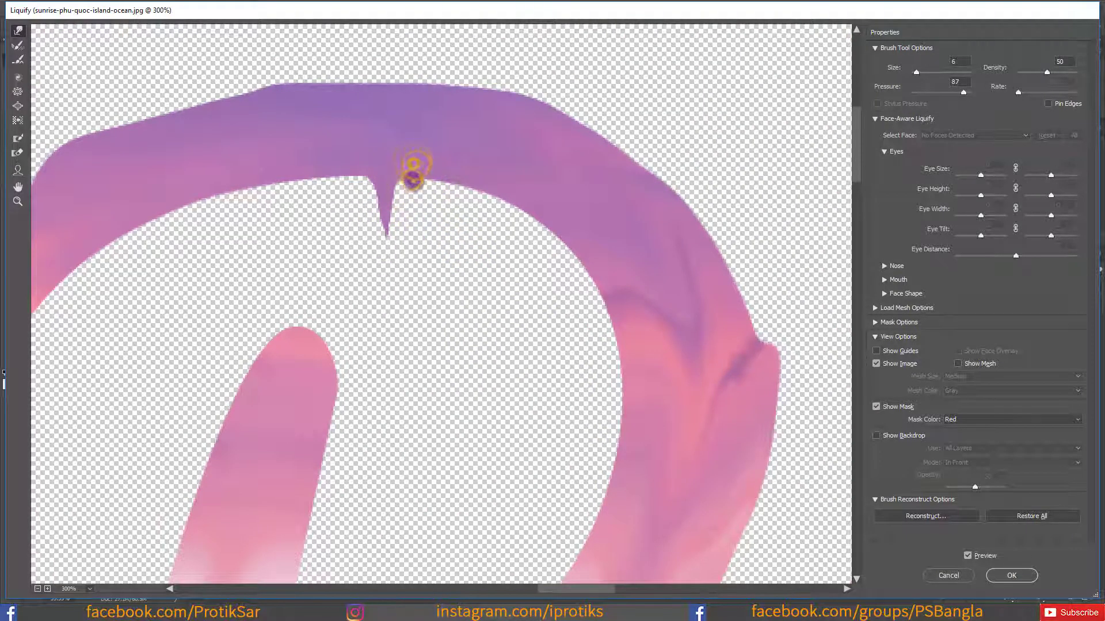
{"action": "mouse_move", "coordinate": [417, 219]}
{"action": "left_mouse_down"}
{"action": "mouse_move", "coordinate": [353, 331]}
{"action": "mouse_move", "coordinate": [429, 198]}
{"action": "left_mouse_up"}
{"action": "key", "text": "bracketright"}
{"action": "key", "text": "bracketright"}
{"action": "key", "text": "bracketright"}
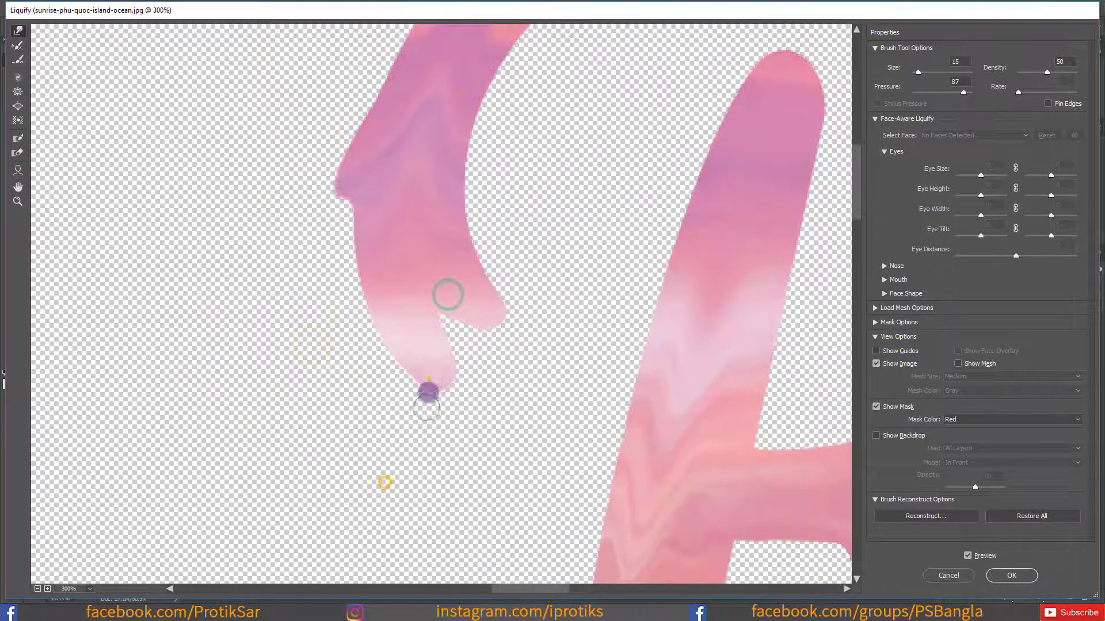
{"action": "left_click_drag", "start_coordinate": [427, 385], "coordinate": [441, 415]}
{"action": "key", "text": "bracketleft"}
{"action": "key", "text": "bracketleft"}
{"action": "key", "text": "bracketleft"}
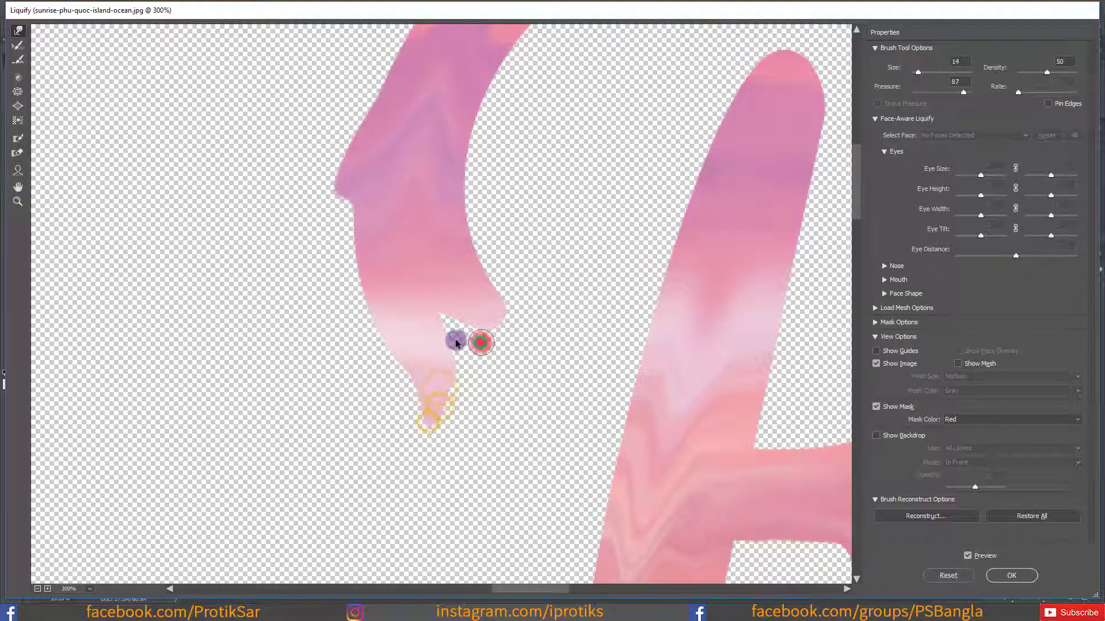
Step: Add small drips from the right protrusion and lobe edge, then apply the Liquify warp
{"action": "mouse_move", "coordinate": [489, 323]}
{"action": "left_mouse_down"}
{"action": "mouse_move", "coordinate": [487, 410]}
{"action": "mouse_move", "coordinate": [358, 247]}
{"action": "mouse_move", "coordinate": [321, 236]}
{"action": "mouse_move", "coordinate": [362, 278]}
{"action": "mouse_move", "coordinate": [350, 368]}
{"action": "left_mouse_up"}
{"action": "key", "text": "bracketright"}
{"action": "key", "text": "bracketright"}
{"action": "key", "text": "bracketright"}
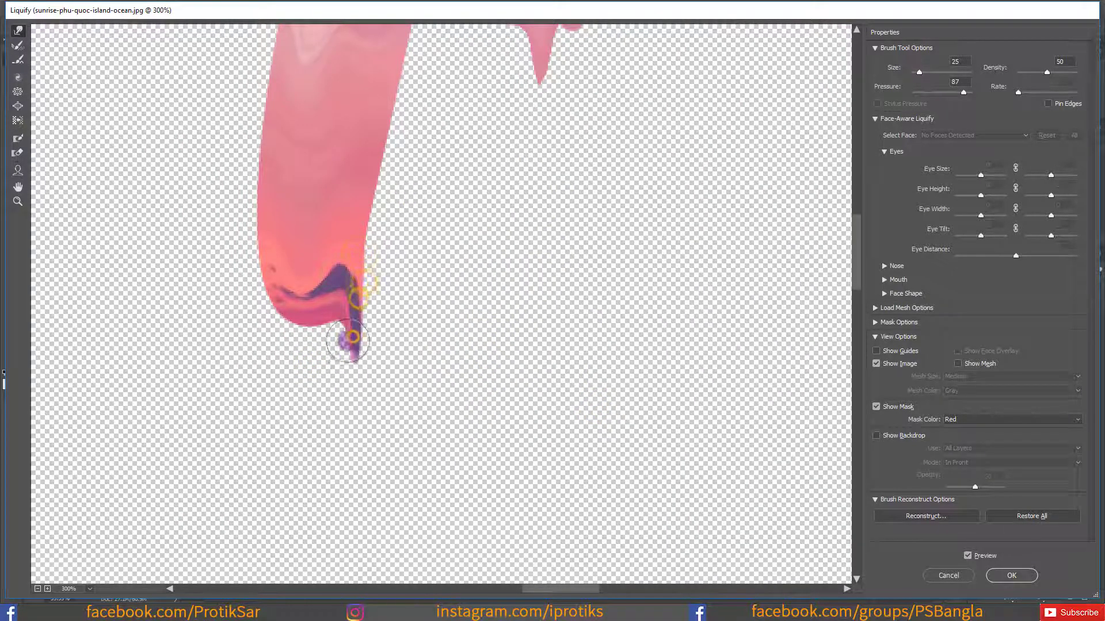
{"action": "key", "text": "bracketleft"}
{"action": "key", "text": "bracketleft"}
{"action": "key", "text": "bracketleft"}
{"action": "key", "text": "bracketleft"}
{"action": "key", "text": "bracketleft"}
{"action": "left_click_drag", "start_coordinate": [319, 319], "coordinate": [316, 402]}
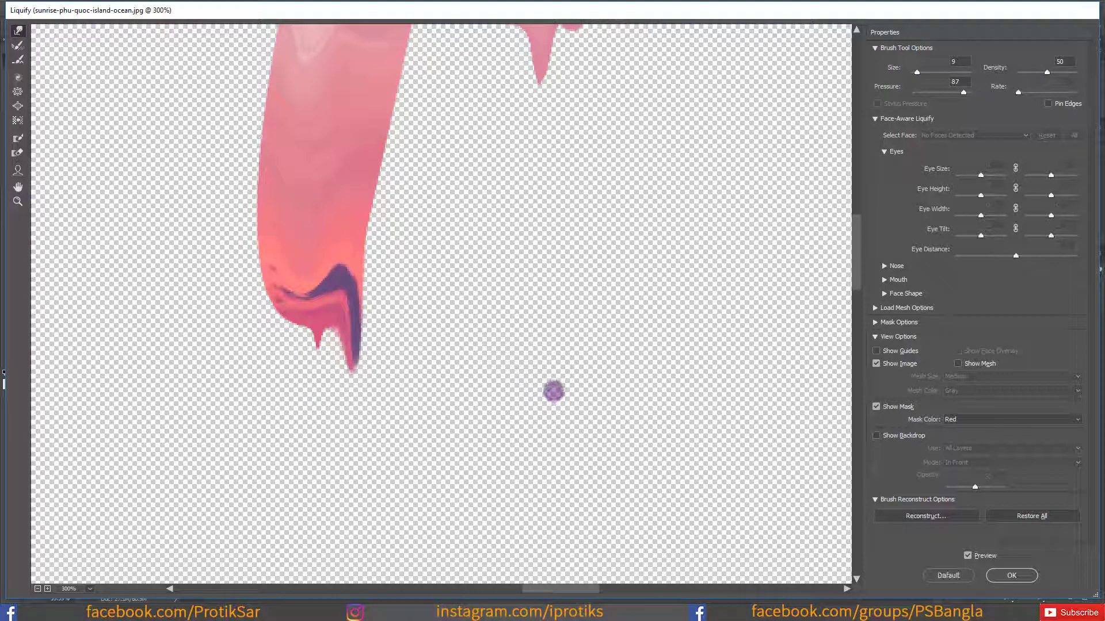
{"action": "left_click", "coordinate": [1011, 575]}
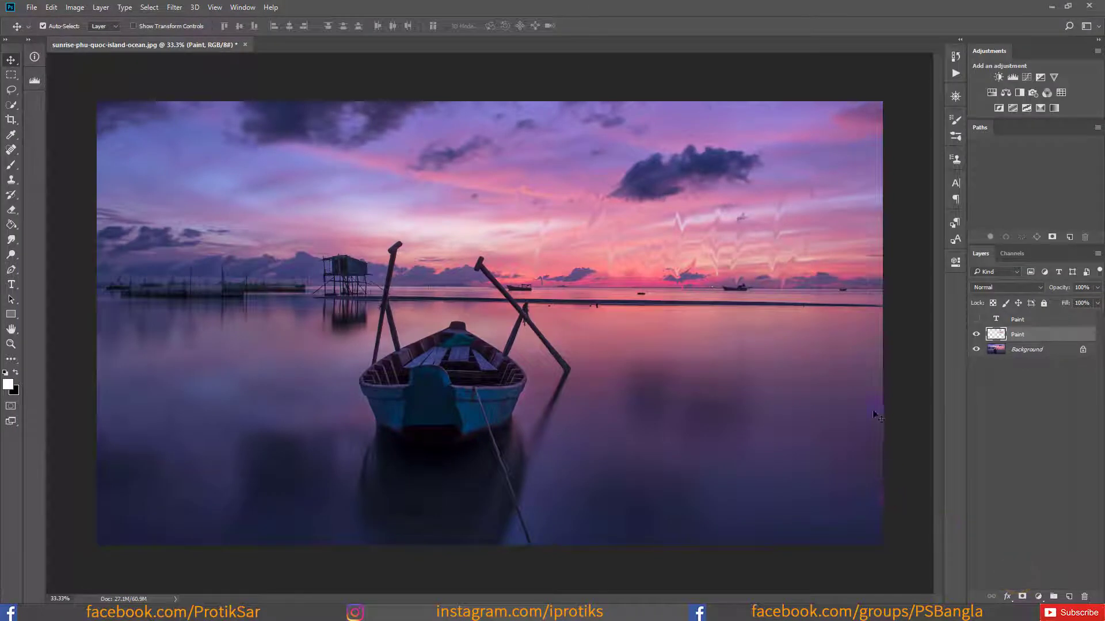
Step: Convert the locked ocean Background layer into an editable layer named Layer 0
{"action": "left_click", "coordinate": [1019, 355]}
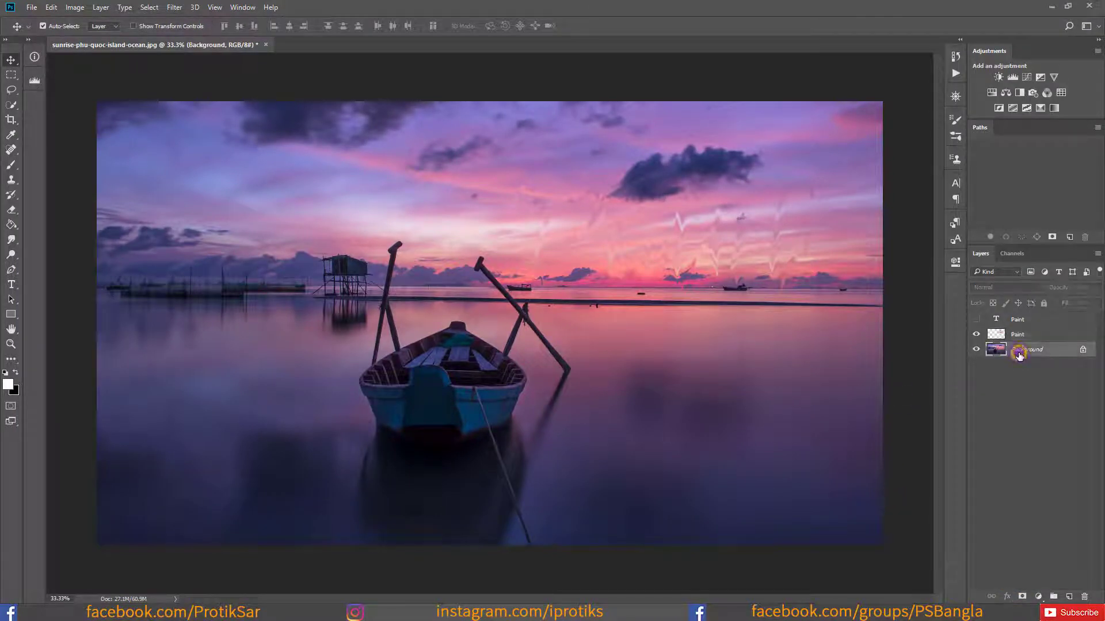
{"action": "mouse_move", "coordinate": [1083, 351]}
{"action": "left_click", "coordinate": [1076, 357]}
{"action": "double_click", "coordinate": [1030, 355]}
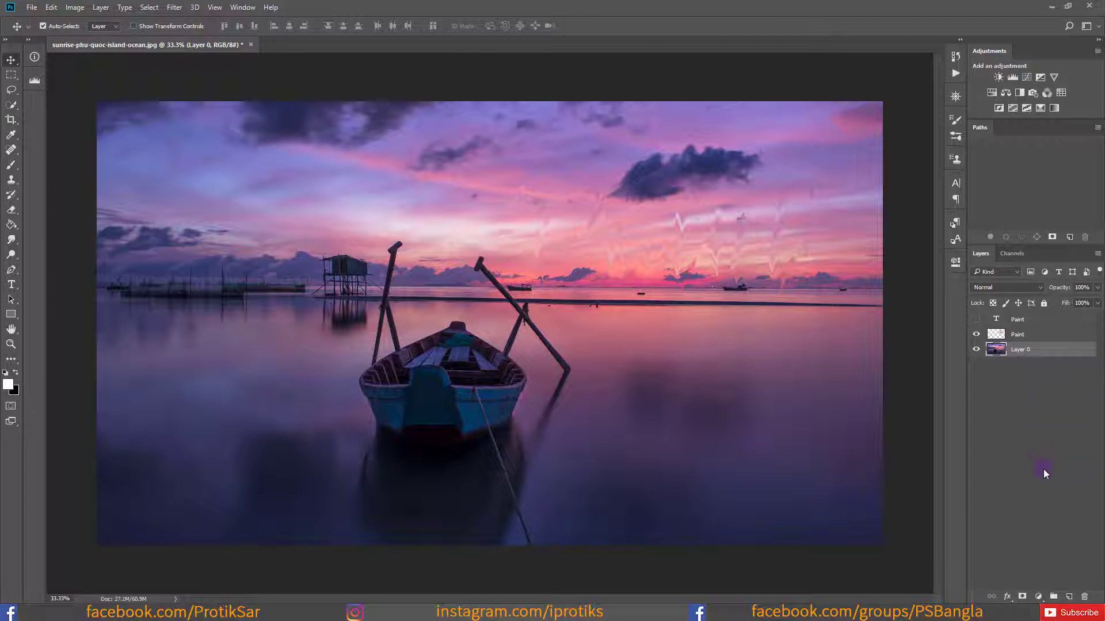
Step: Add an empty Layer 1 below the photo and set white as the Paint Bucket colour
{"action": "left_click", "coordinate": [1069, 597], "text": "ctrl"}
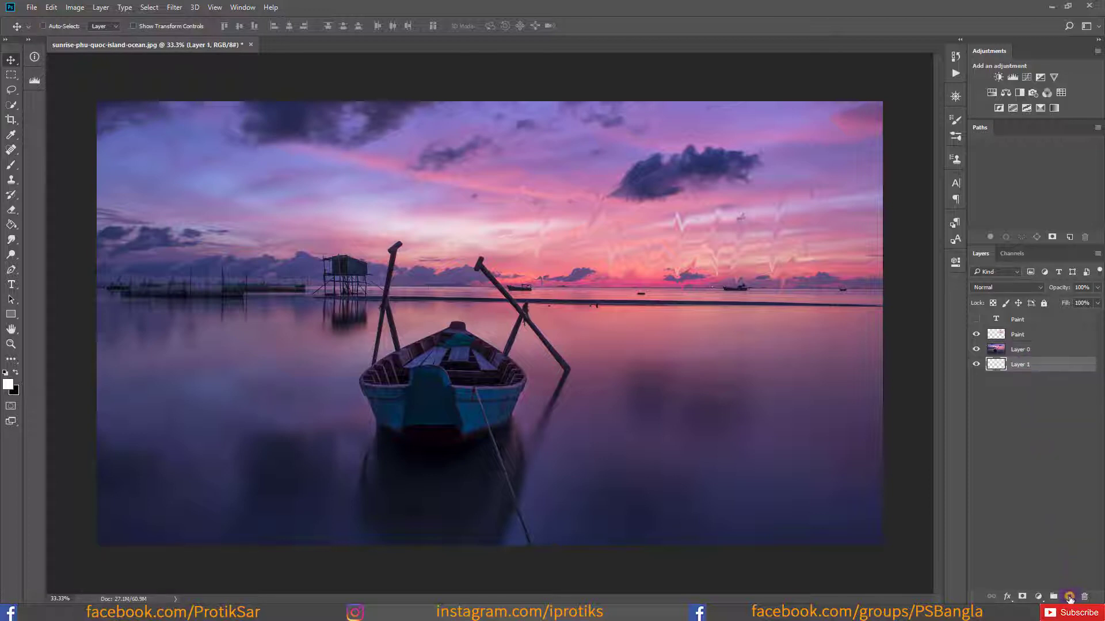
{"action": "left_click", "coordinate": [11, 224]}
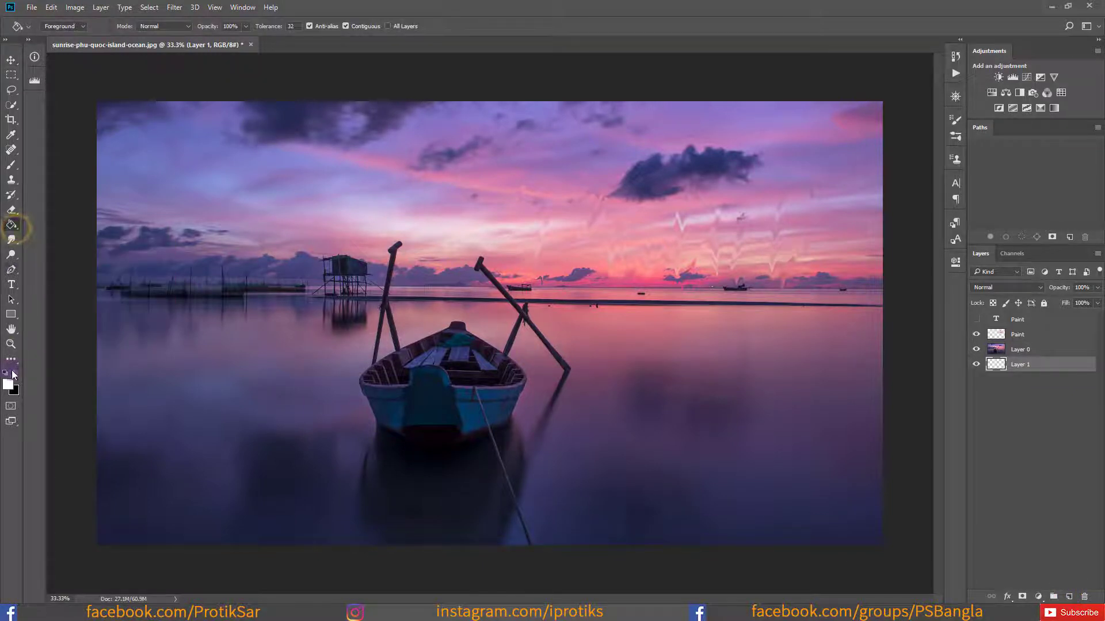
{"action": "key", "text": "d"}
{"action": "key", "text": "x"}
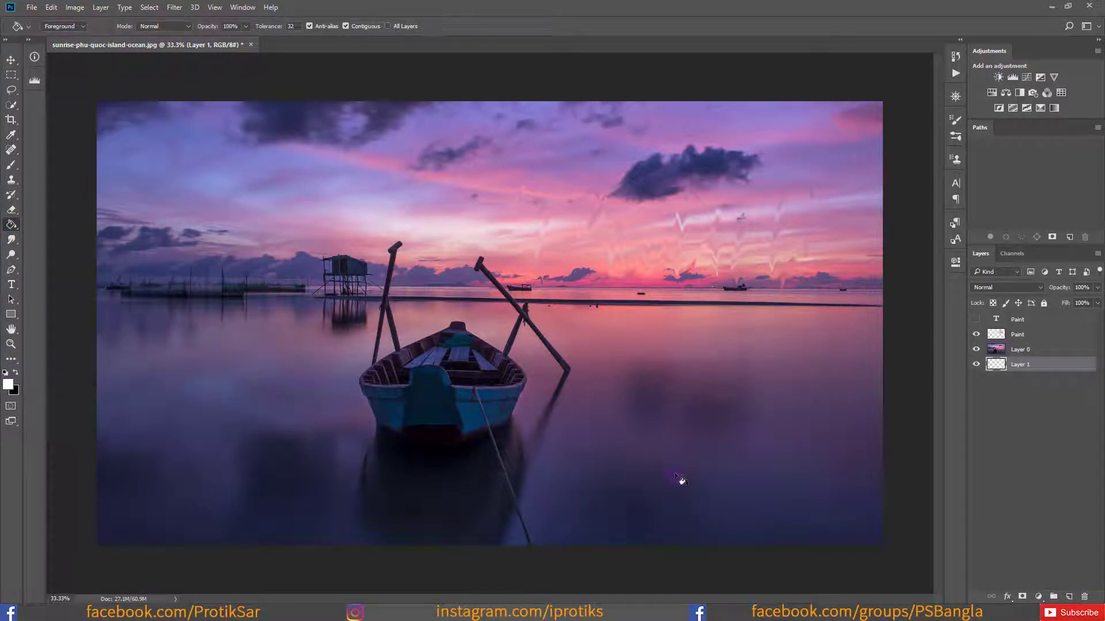
Step: Fade the Layer 0 ocean photo to 25% opacity
{"action": "left_click", "coordinate": [1012, 351]}
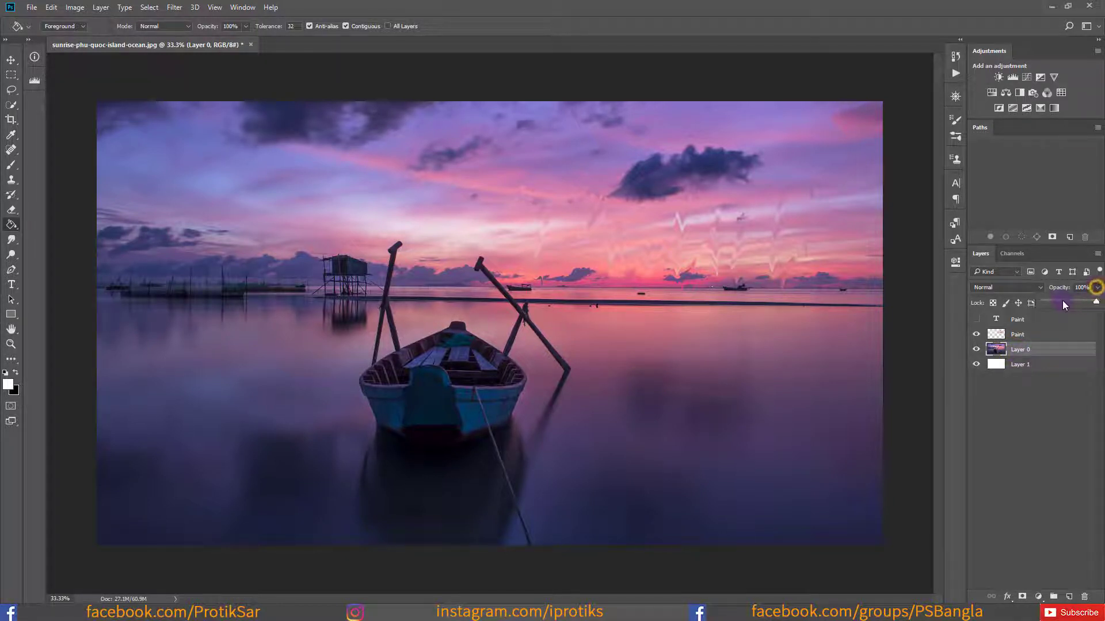
{"action": "left_click_drag", "start_coordinate": [1063, 305], "coordinate": [1059, 305]}
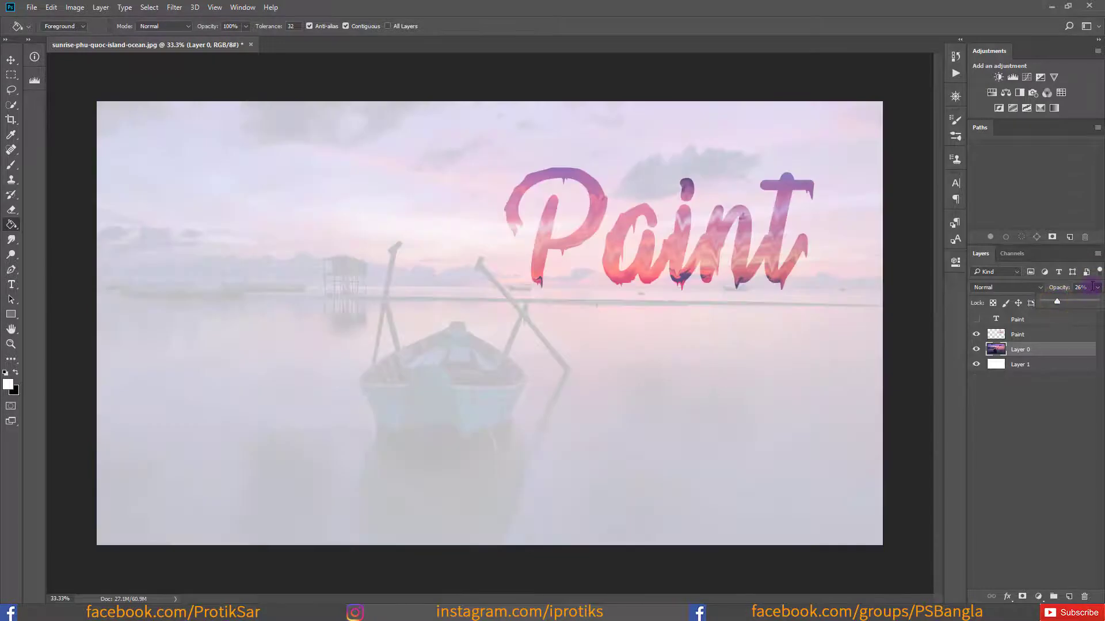
{"action": "left_click", "coordinate": [1088, 289]}
{"action": "type", "text": "2"}
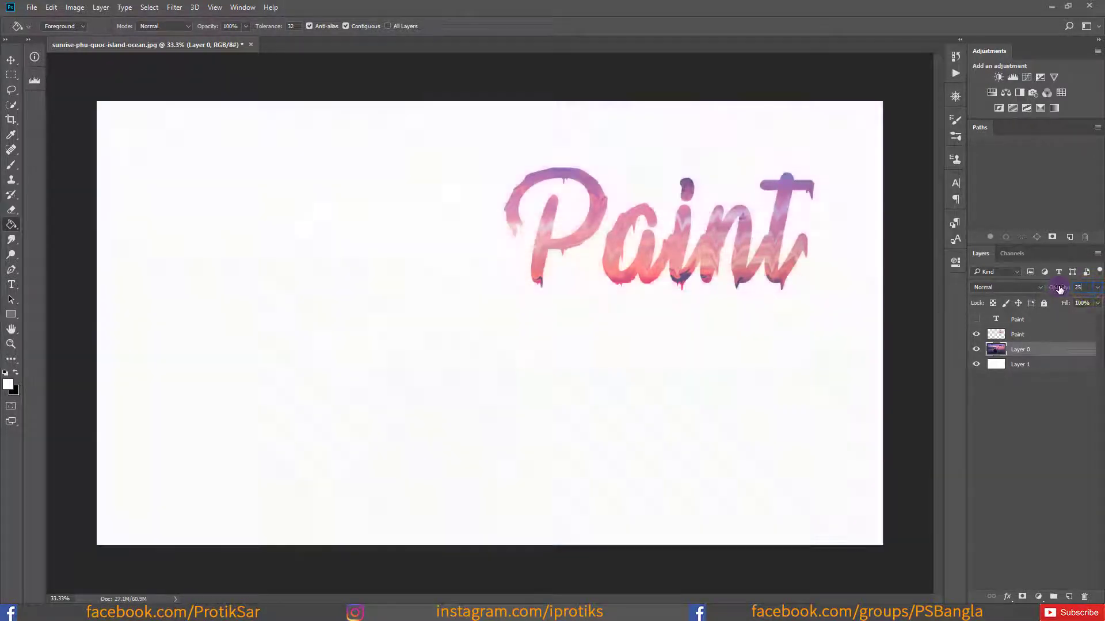
{"action": "type", "text": "5"}
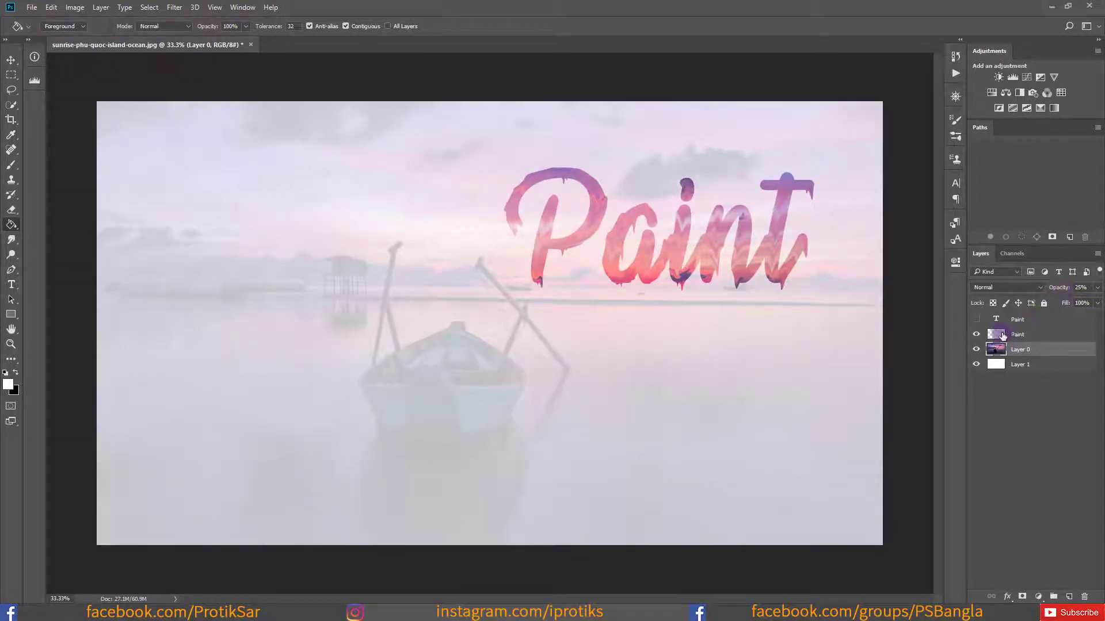
{"action": "left_click", "coordinate": [1003, 336]}
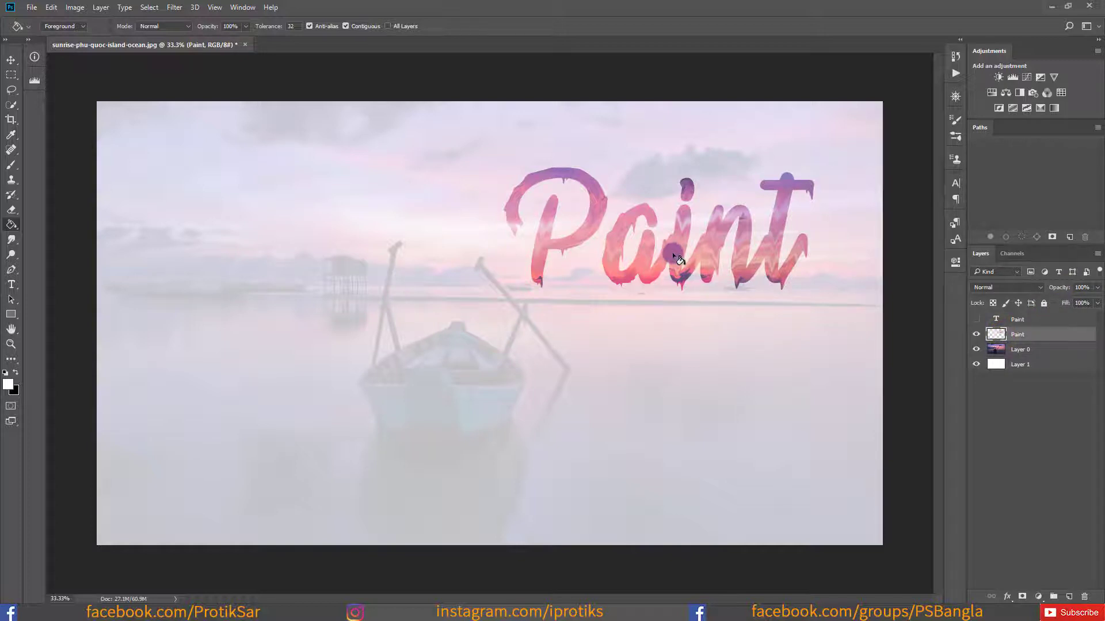
Step: Align the Paint layer and Layer 0 by their horizontal and vertical centers
{"action": "left_click", "coordinate": [10, 60]}
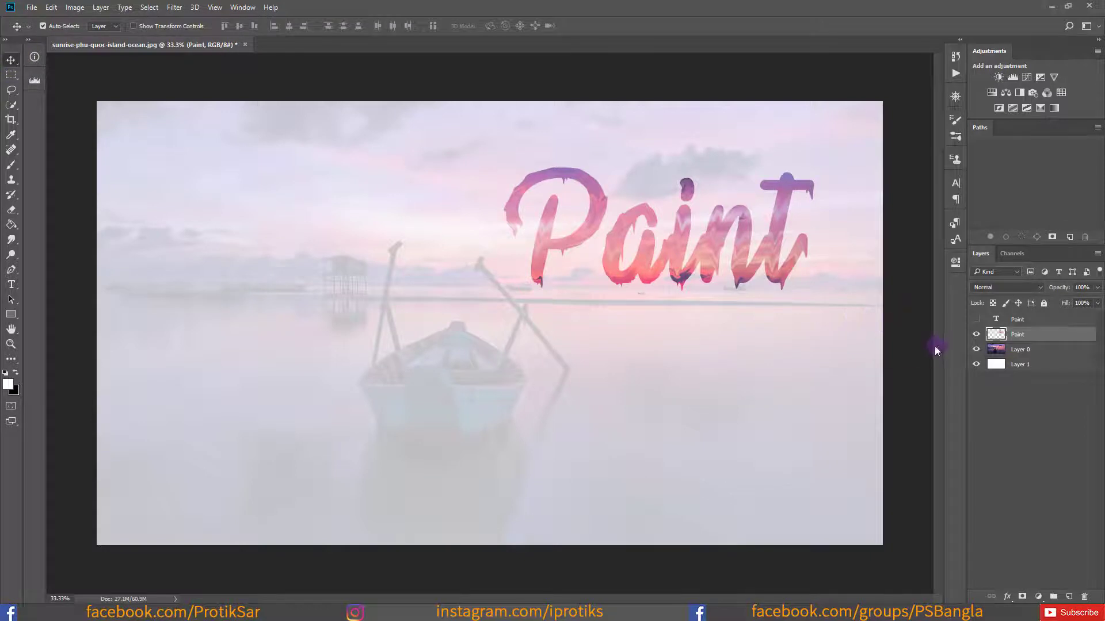
{"action": "left_click", "coordinate": [1049, 352], "text": "shift"}
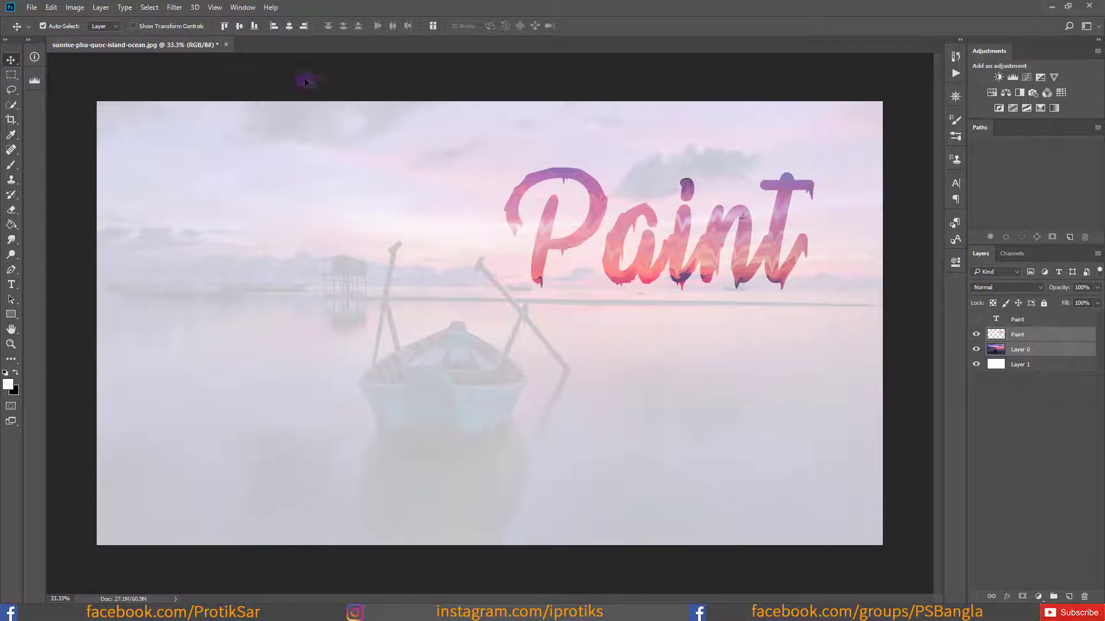
{"action": "left_click", "coordinate": [289, 31]}
{"action": "left_click", "coordinate": [240, 30]}
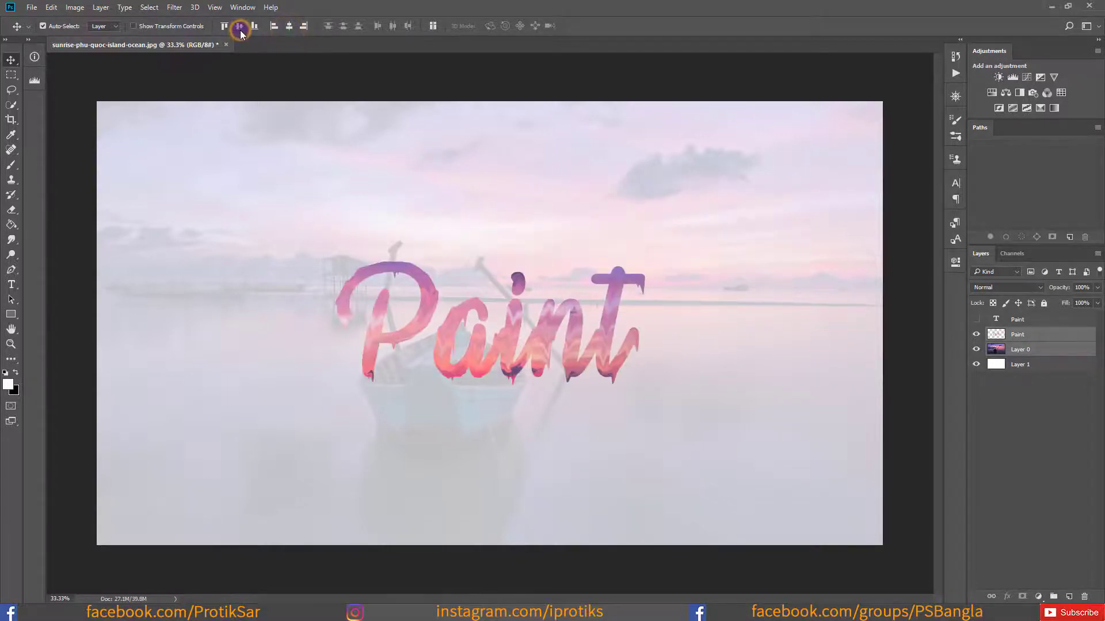
{"action": "left_click", "coordinate": [995, 334]}
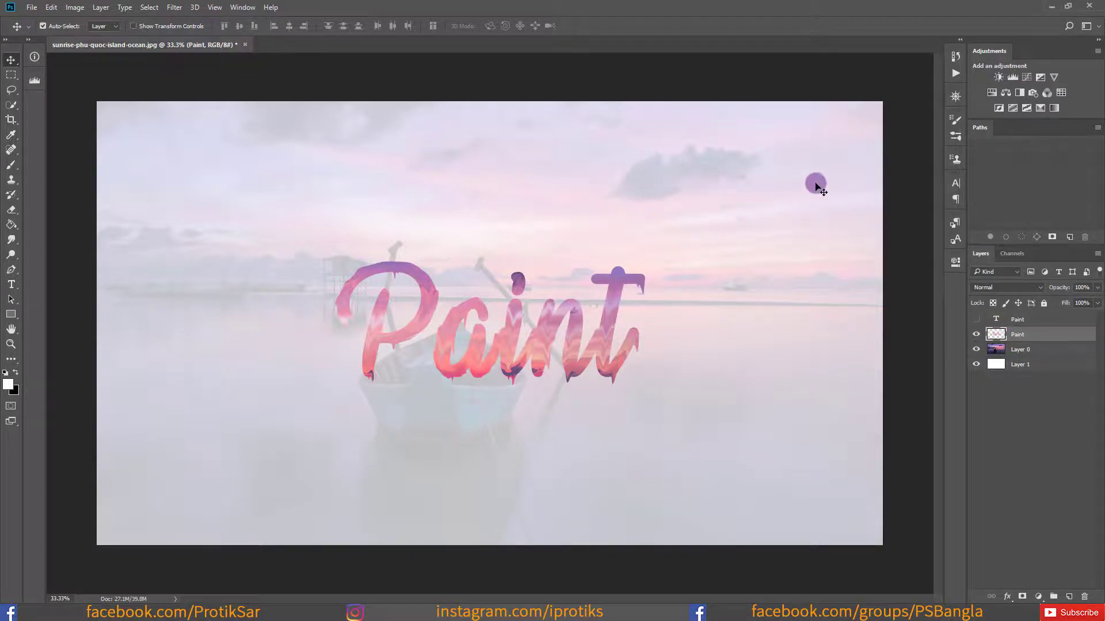
Step: Clip a Hue/Saturation adjustment to the Paint layer with Hue shifted to -55
{"action": "left_click", "coordinate": [992, 94]}
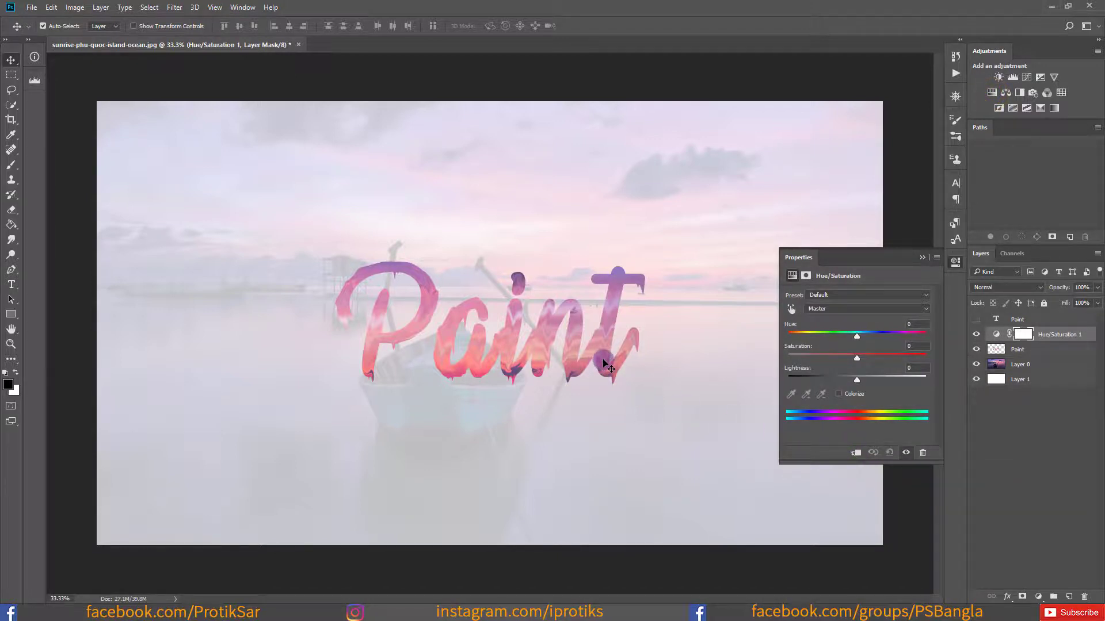
{"action": "left_click", "coordinate": [856, 455]}
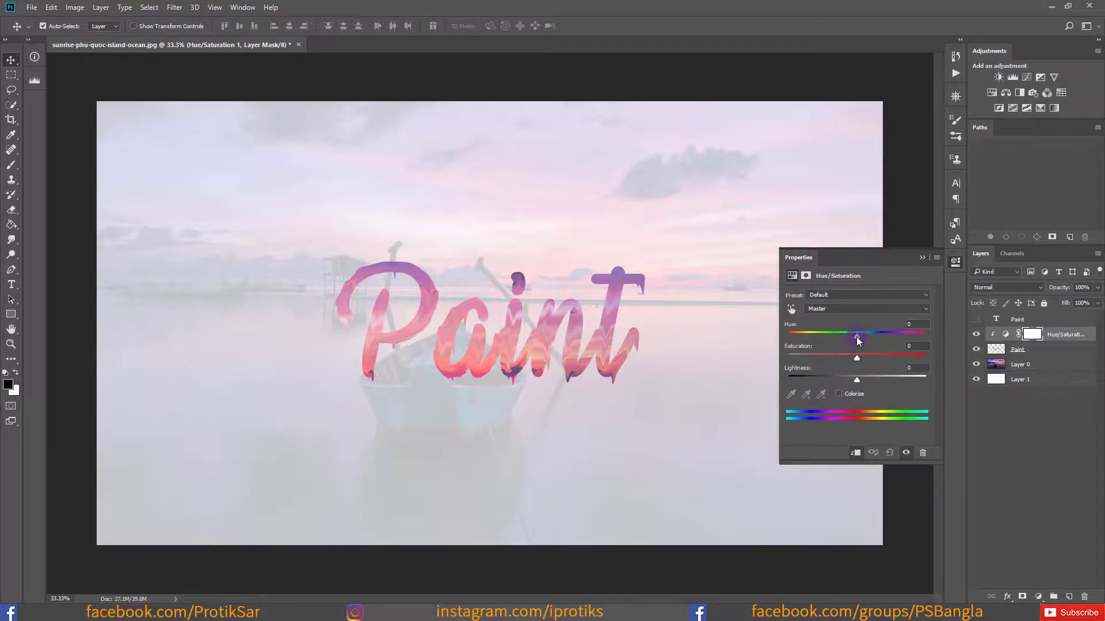
{"action": "mouse_move", "coordinate": [857, 337]}
{"action": "left_mouse_down"}
{"action": "mouse_move", "coordinate": [865, 341]}
{"action": "mouse_move", "coordinate": [822, 347]}
{"action": "left_mouse_up"}
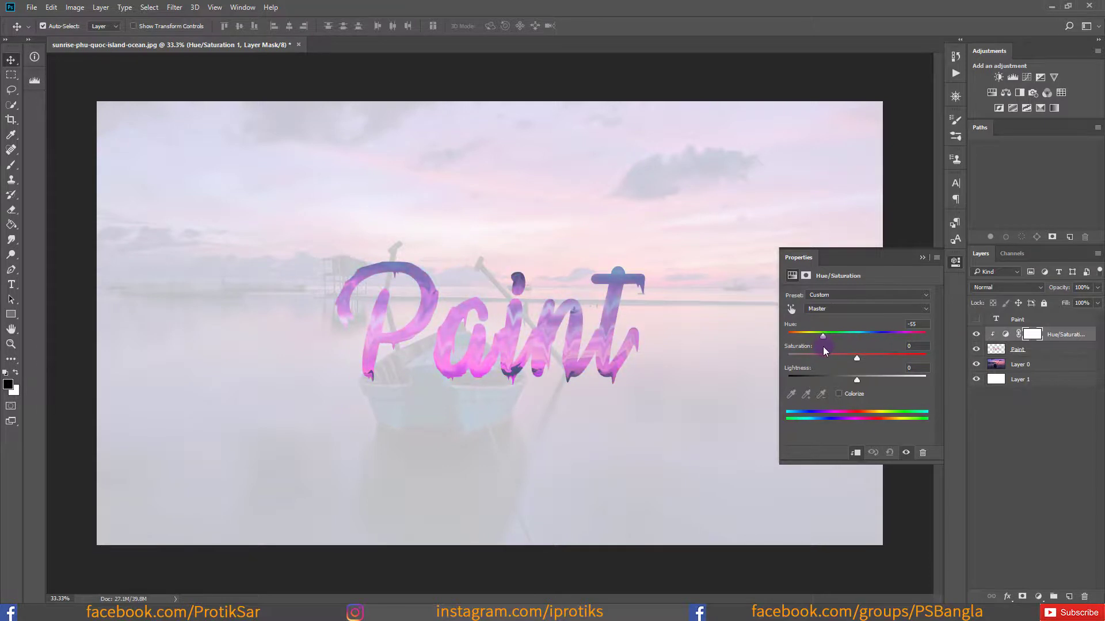
{"action": "left_click", "coordinate": [955, 268]}
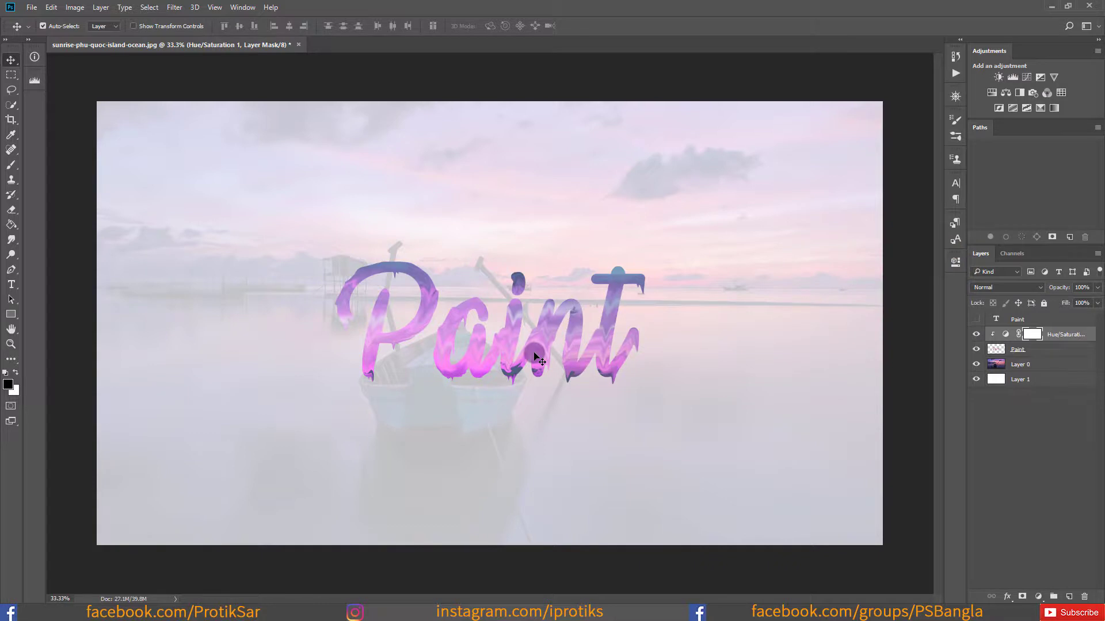